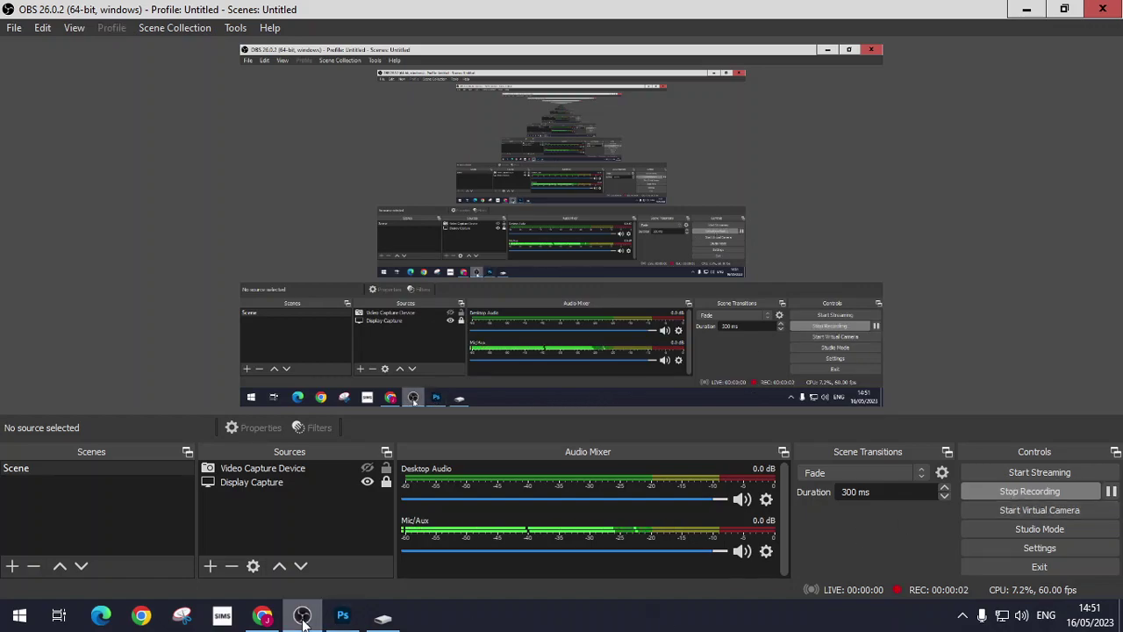
- Minimise the OBS recorder so the 'Urban Landscapes - Photoshop Walkthroughs' slide deck shows
left_click(302, 616)
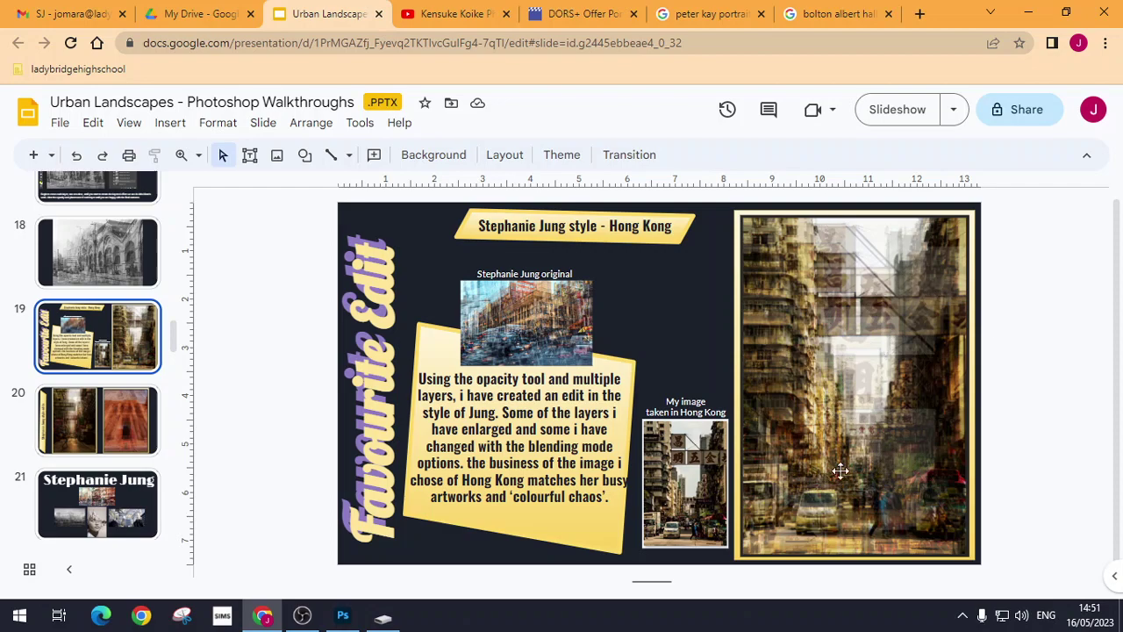
- Bring Photoshop forward with its Open dialog on the U.S.A 2018-2019 photos folder
left_click(347, 618)
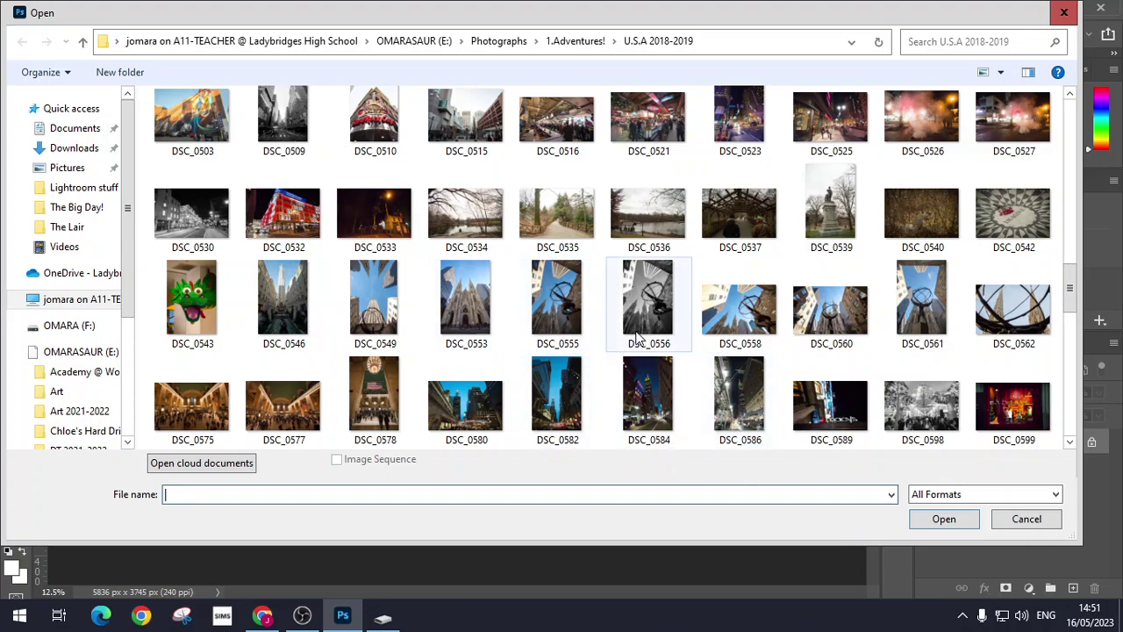
- Open DSC_0556.jpg, the black-and-white Atlas statue photo, and zoom to view it
double_click(830, 309)
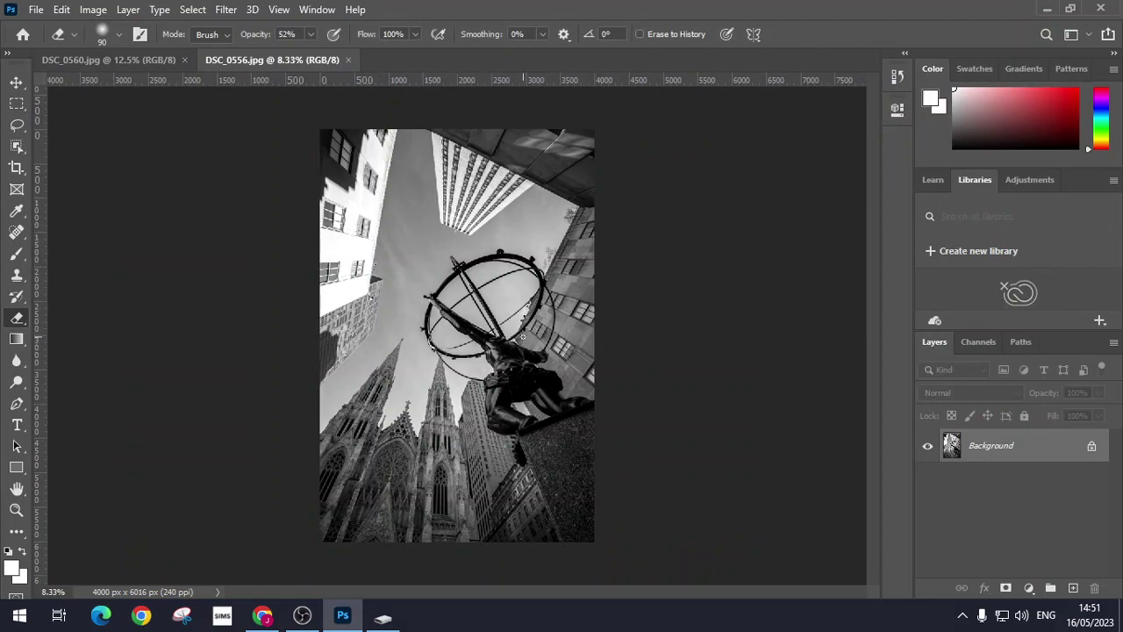
scroll(526, 336, "up", 3)
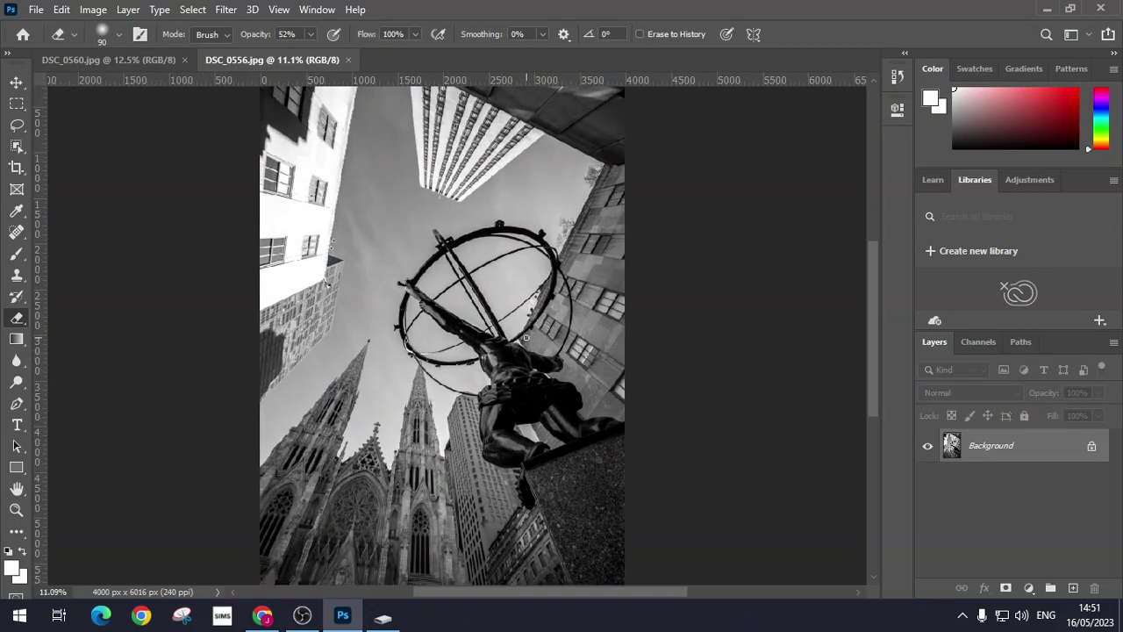
scroll(527, 335, "down", 1)
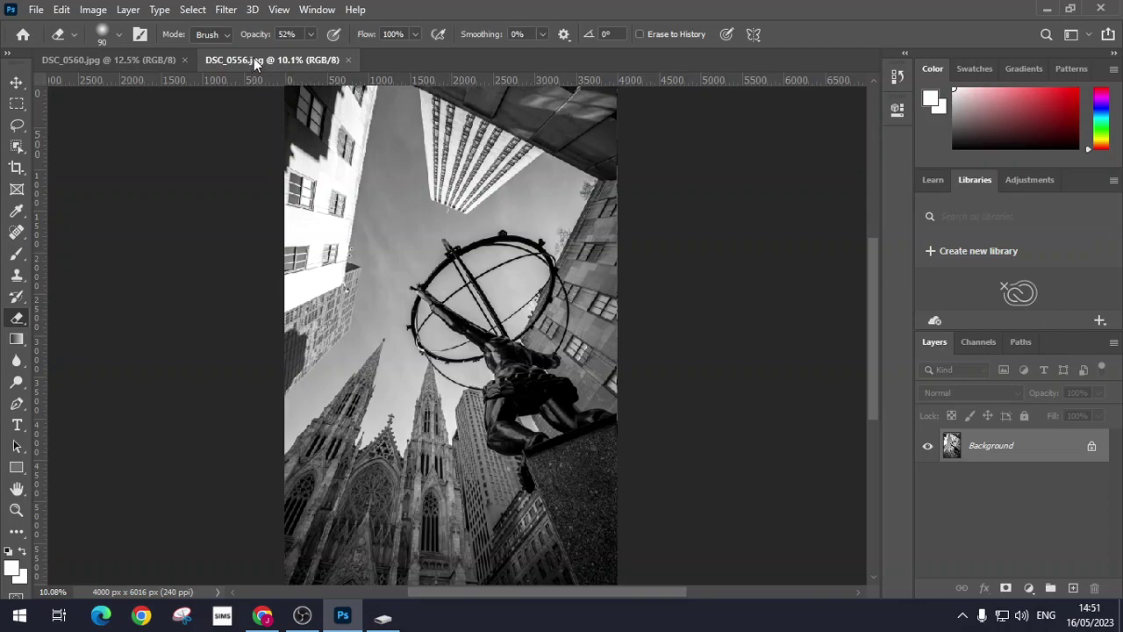
- Unlock the Background as Layer 0 and duplicate it with Ctrl+J into Layers 1–6
left_click(1092, 446)
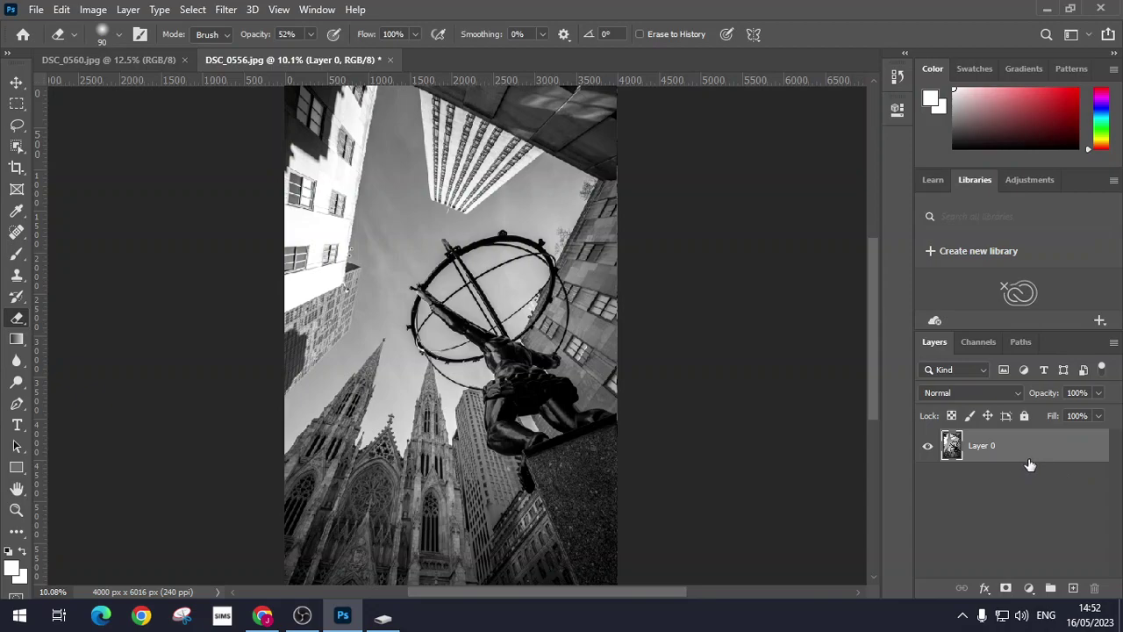
key("ctrl+j")
key("ctrl+j")
key("ctrl+j")
key("ctrl+j")
key("ctrl+j")
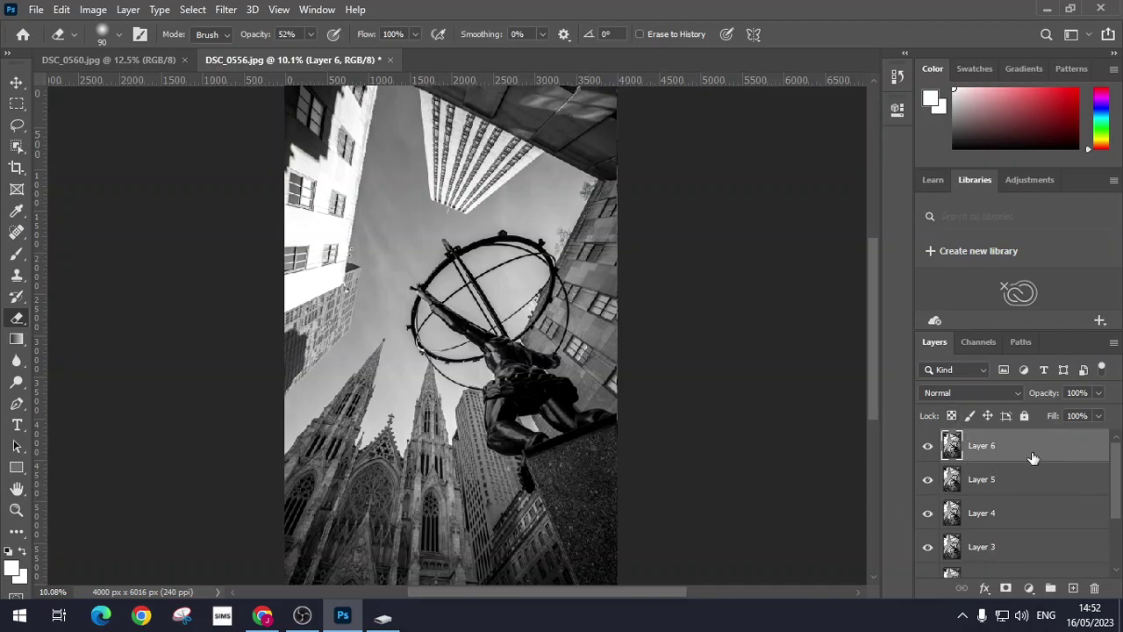
- Lower Layer 6 to 18% opacity and offset it from the photo with a free transform
left_click(1098, 392)
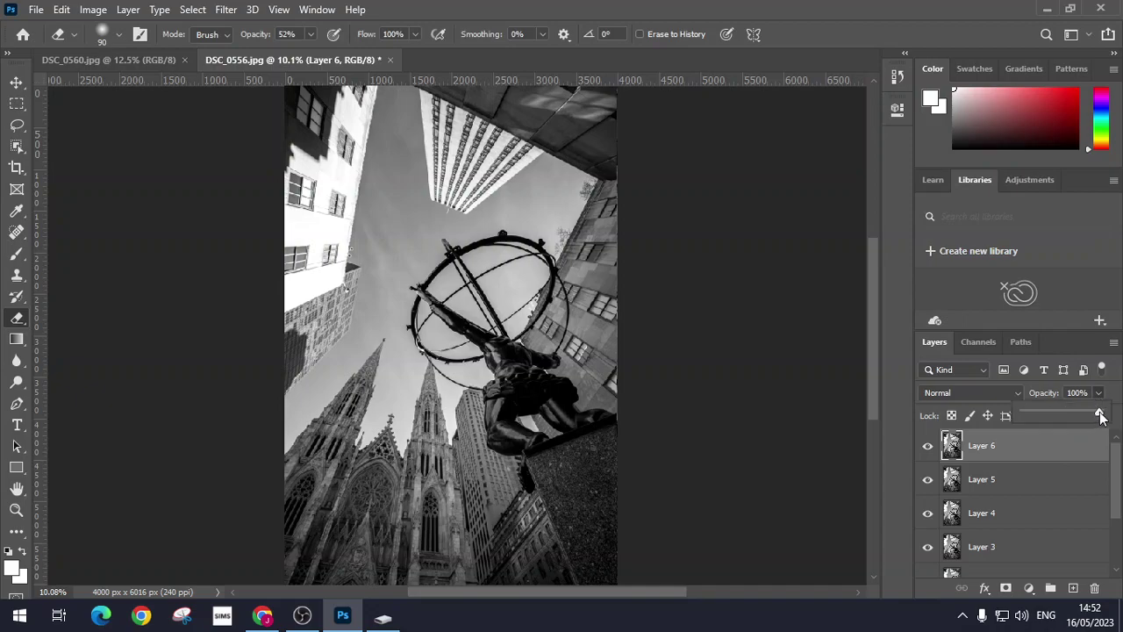
left_click_drag(1096, 416, 1057, 422)
left_click(17, 82)
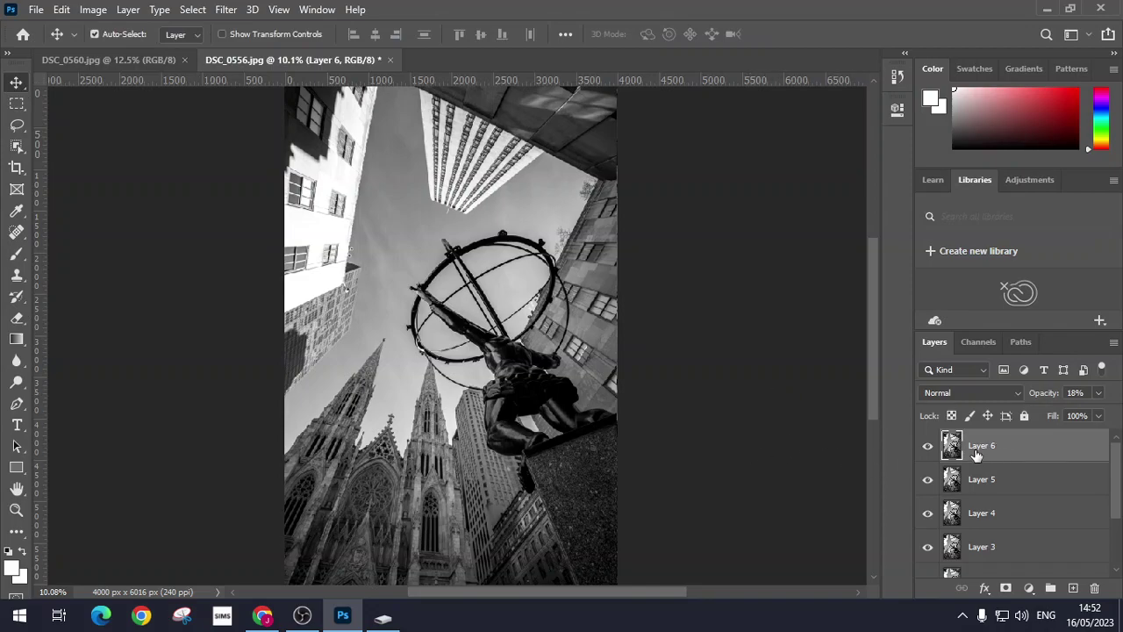
key("ctrl+t")
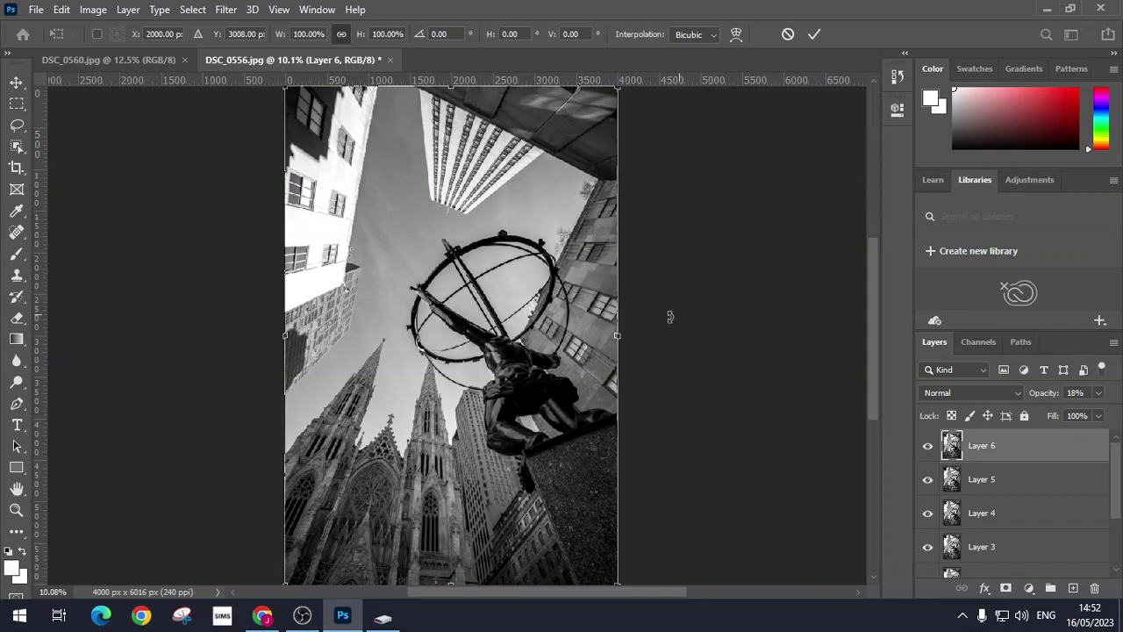
left_click(550, 329)
left_click_drag(550, 329, 520, 343)
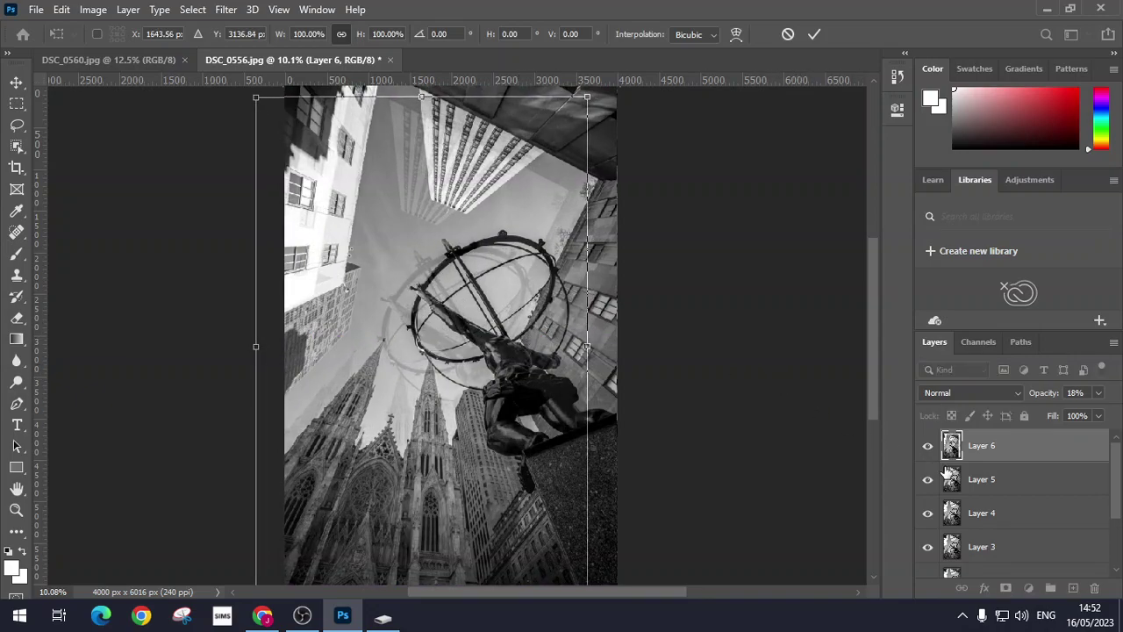
key("Return")
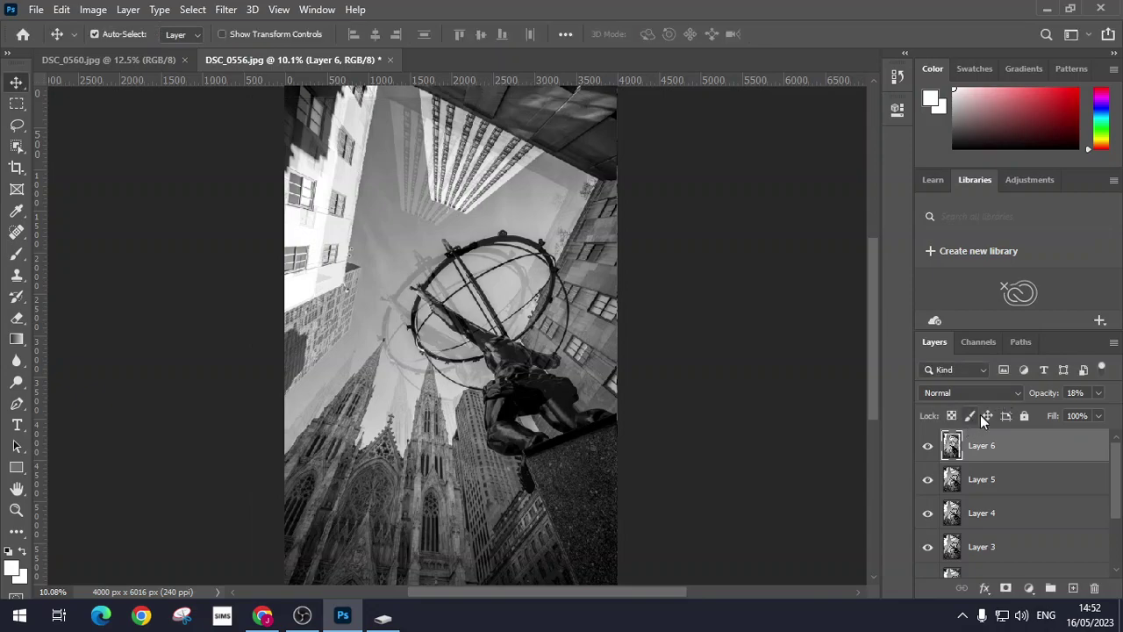
left_click(983, 394)
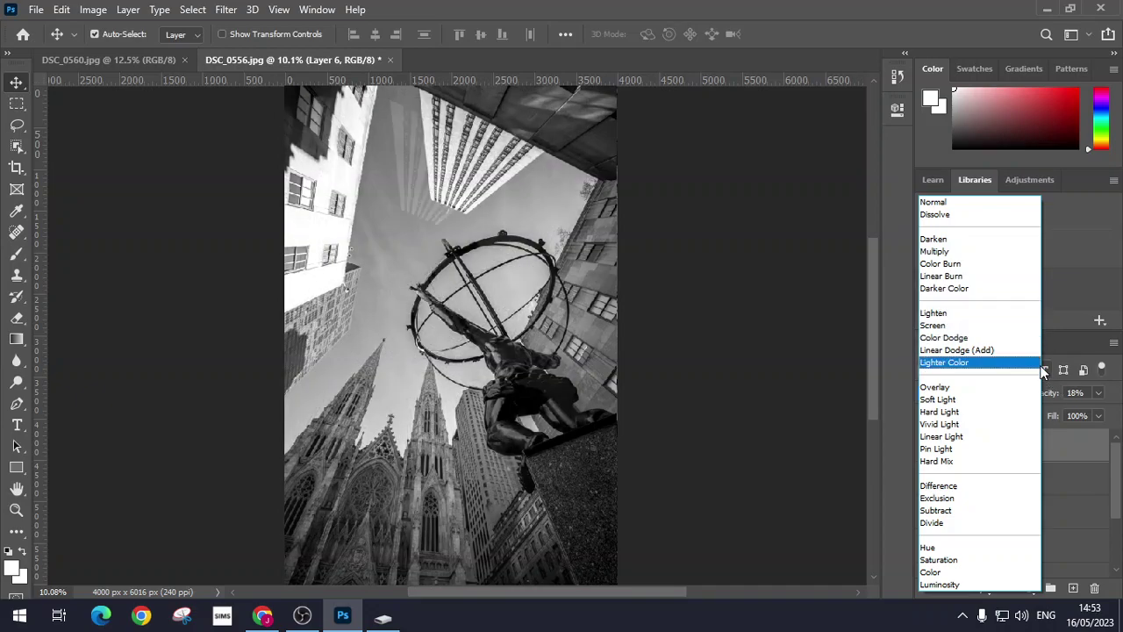
- Apply Darker Color blending to Layer 6
left_click(994, 290)
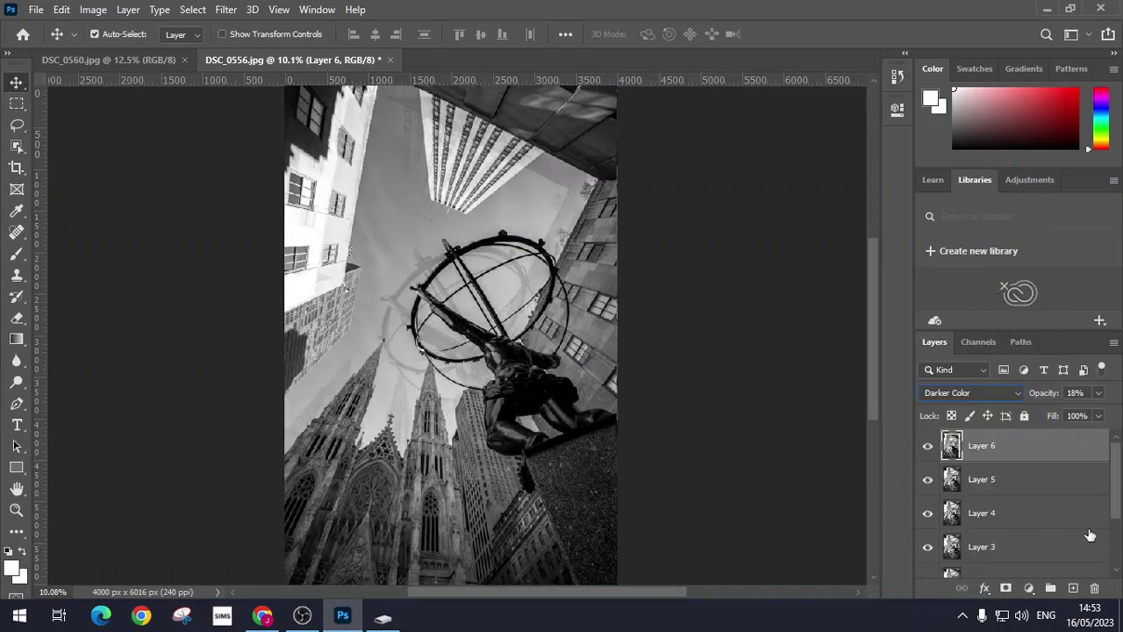
left_click(1018, 481)
left_click(1014, 455)
- Select Layer 5, make it mostly transparent and shift it slightly out of line
left_click(1005, 491)
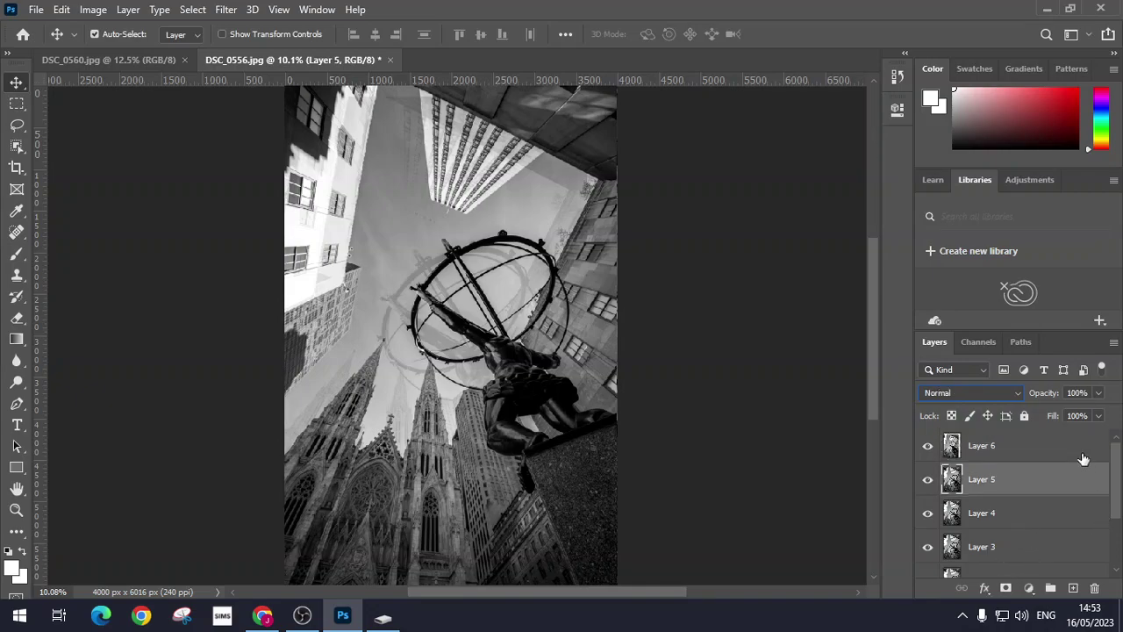
left_click(1097, 393)
left_click_drag(1098, 414, 1062, 427)
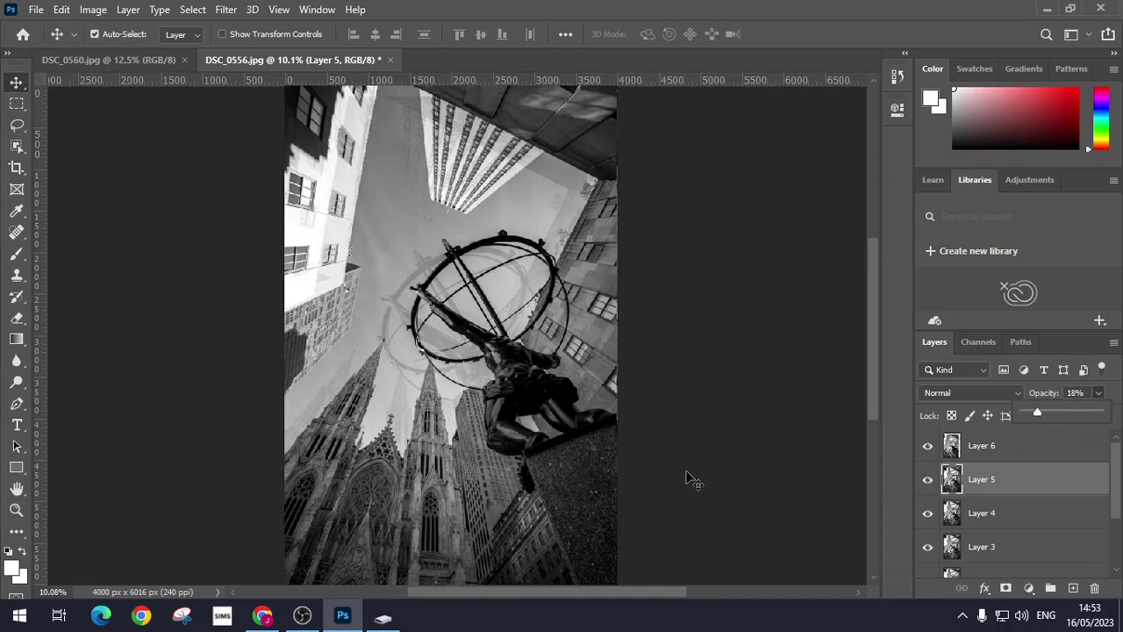
key("ctrl+t")
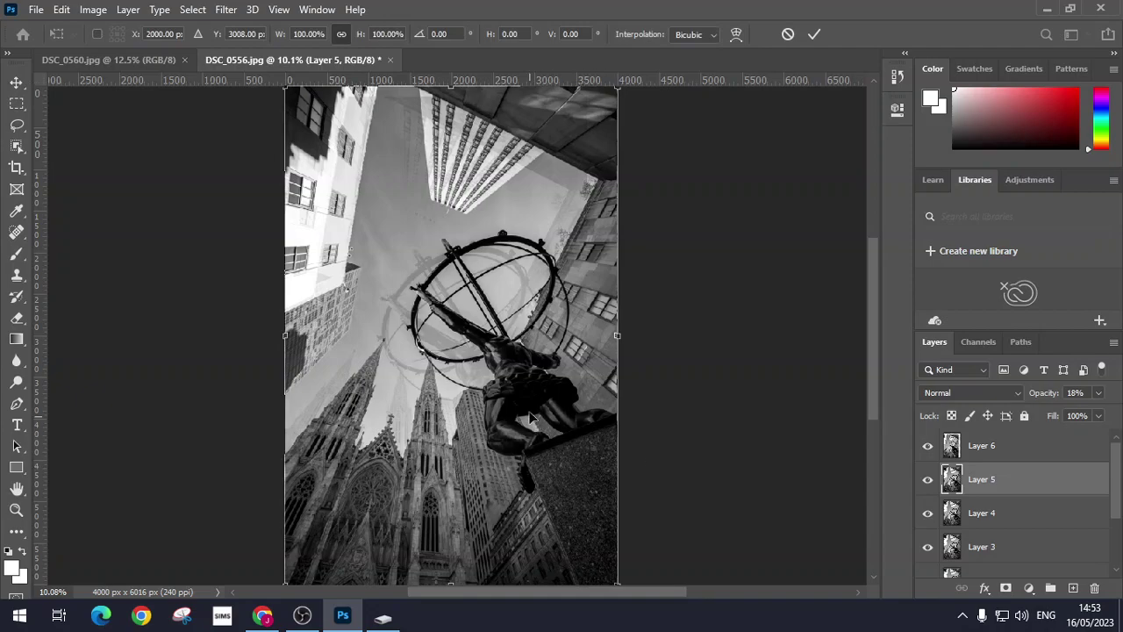
mouse_move(521, 372)
left_mouse_down()
mouse_move(521, 381)
mouse_move(530, 371)
left_mouse_up()
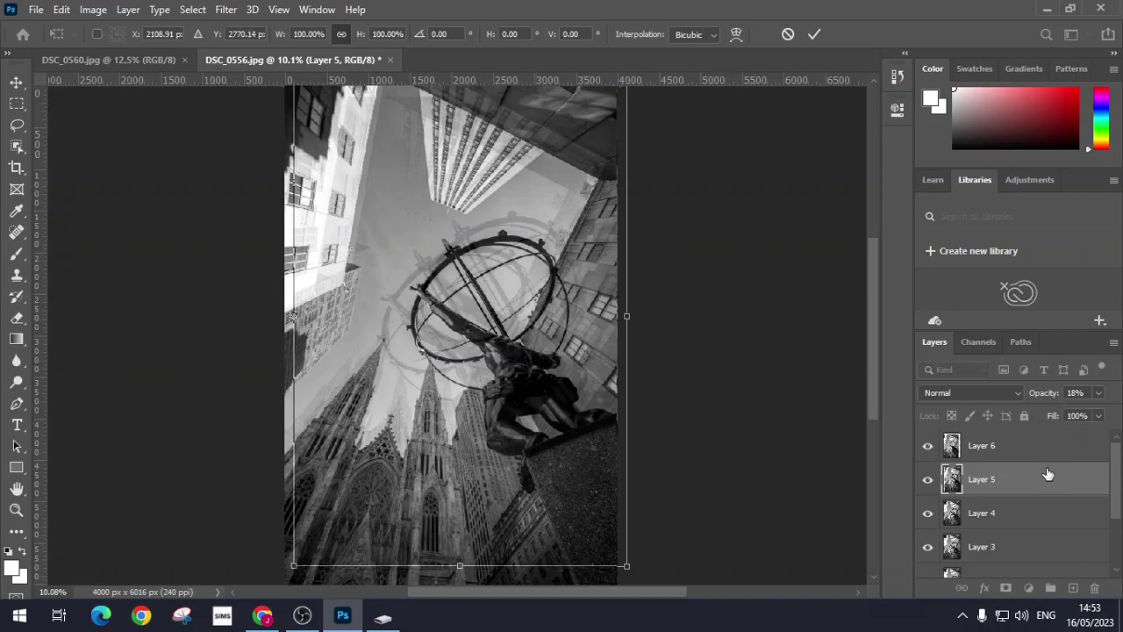
key("Return")
- Set Layer 5 to 30% opacity with Hard Light blending
left_click(1098, 396)
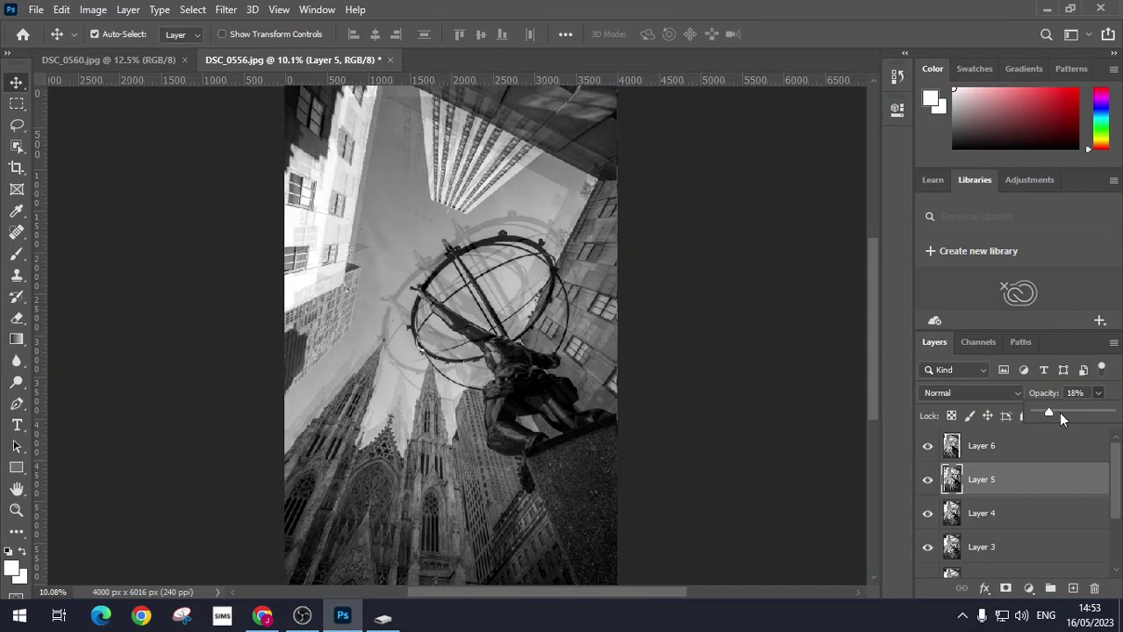
left_click_drag(1056, 416, 1059, 415)
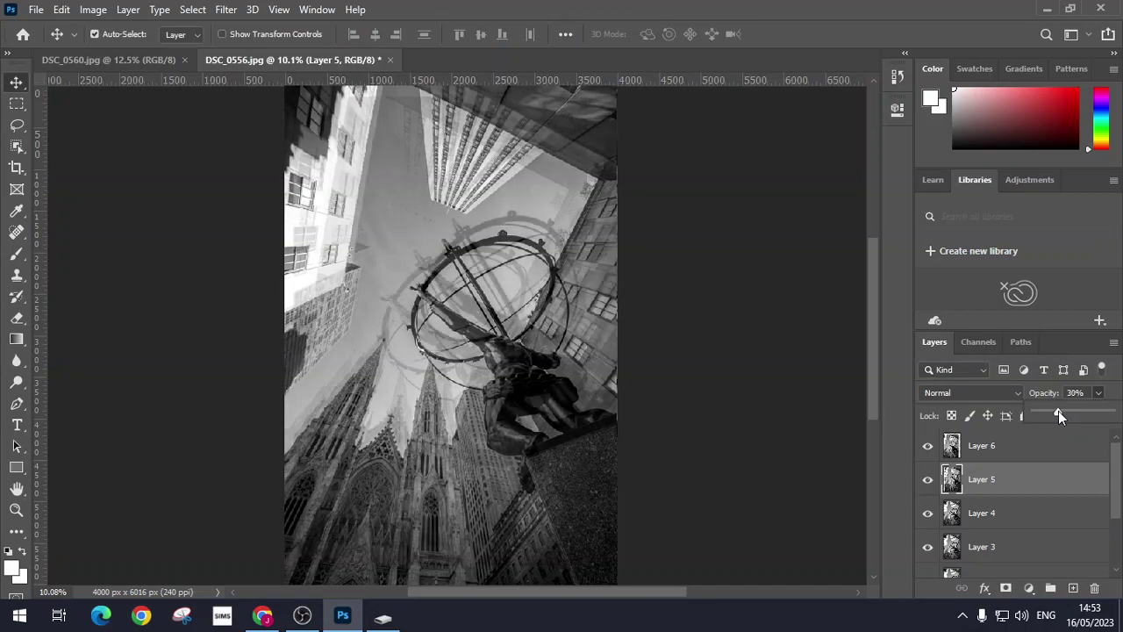
left_click(984, 487)
left_click(976, 395)
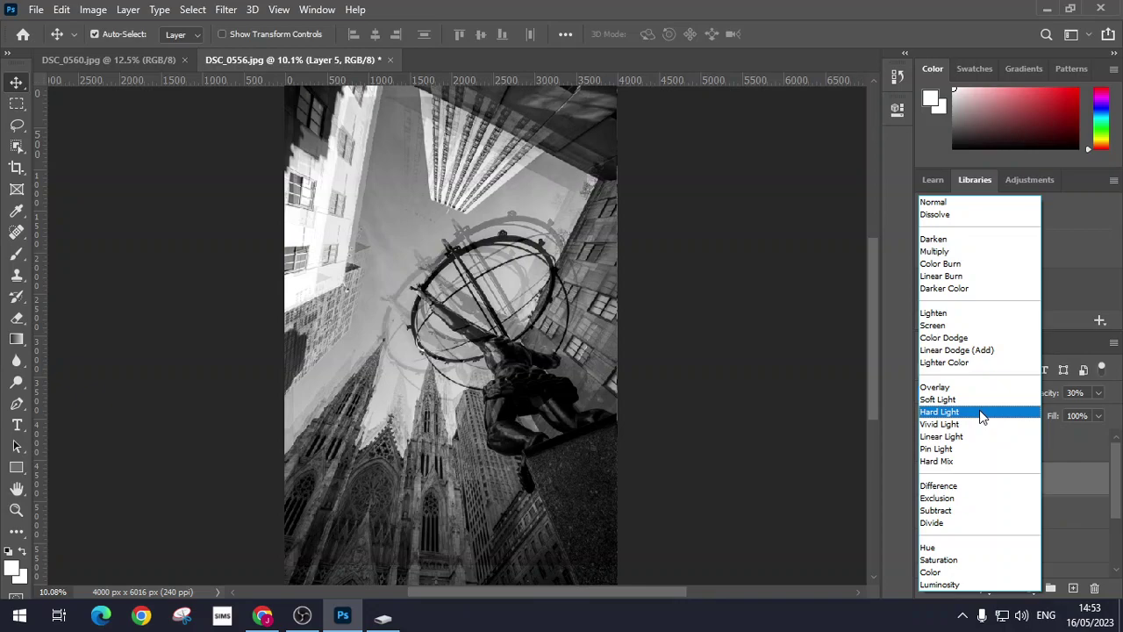
left_click(982, 417)
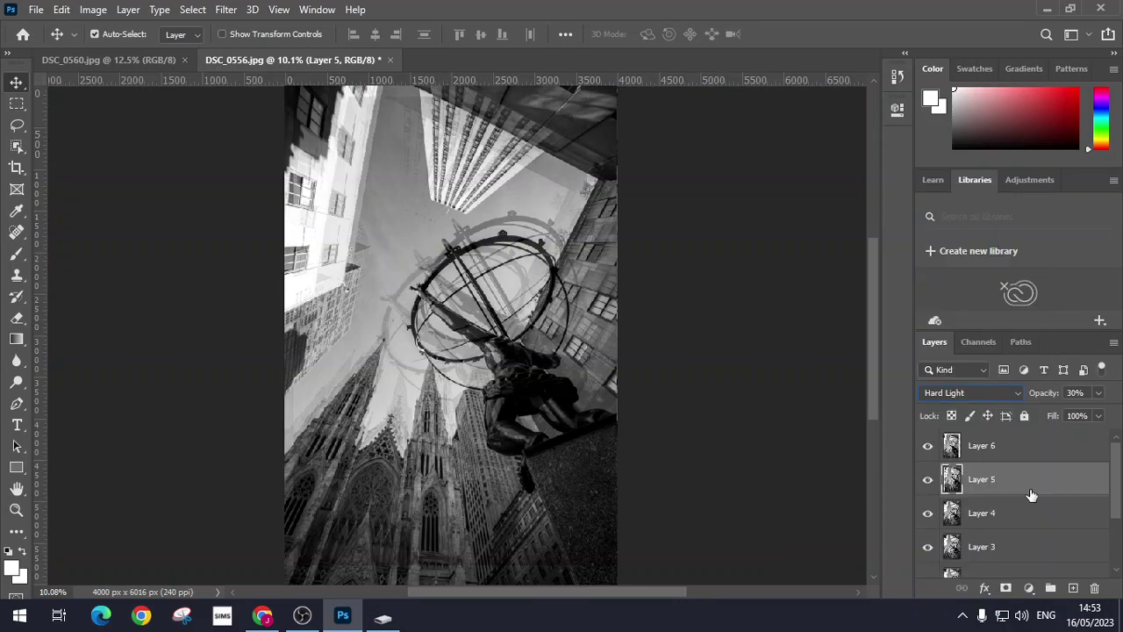
left_click(1022, 519)
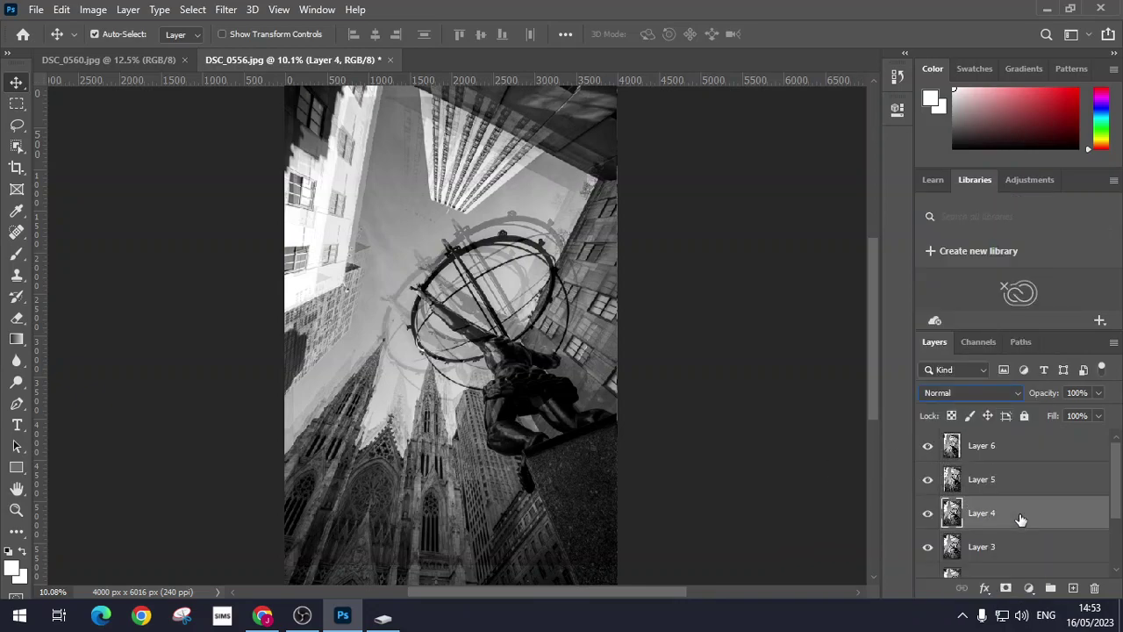
- Set Layer 4 to 24% opacity, enlarge it to about 139% and shift it up-left
left_click(1097, 394)
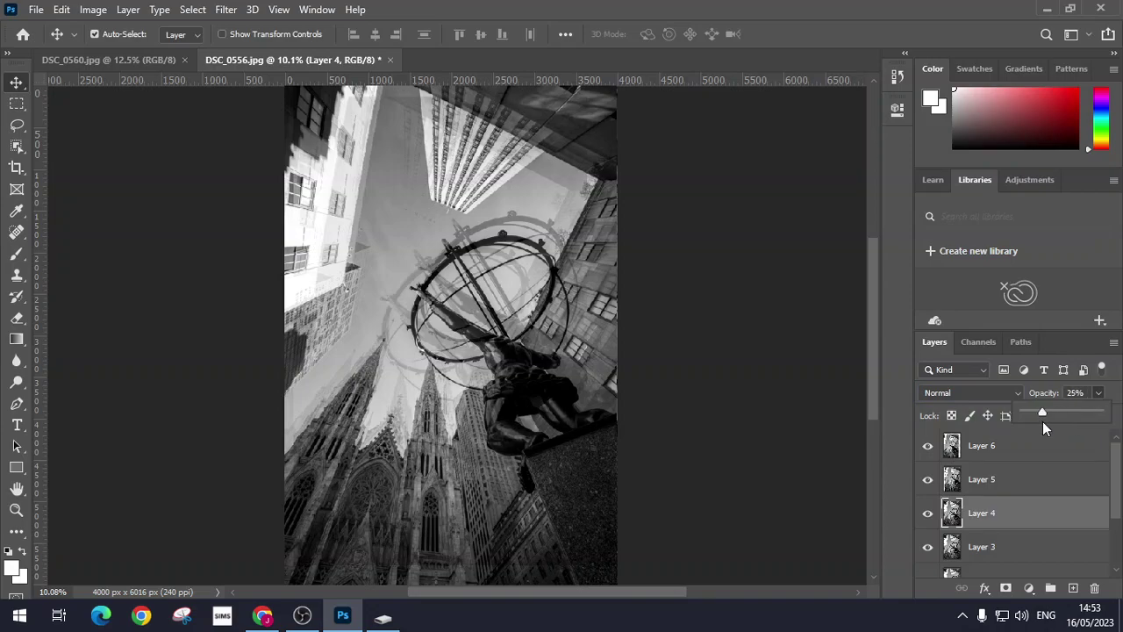
left_click_drag(1042, 421, 1041, 421)
key("ctrl+t")
left_click_drag(591, 426, 562, 394)
scroll(651, 416, "down", 3)
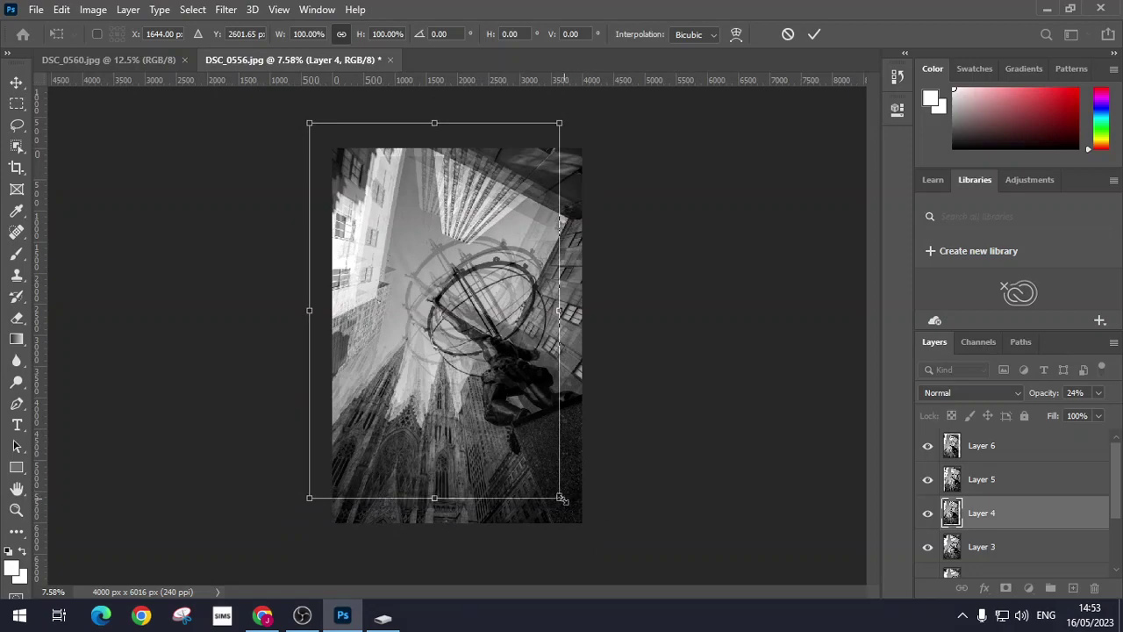
left_click_drag(563, 499, 642, 550)
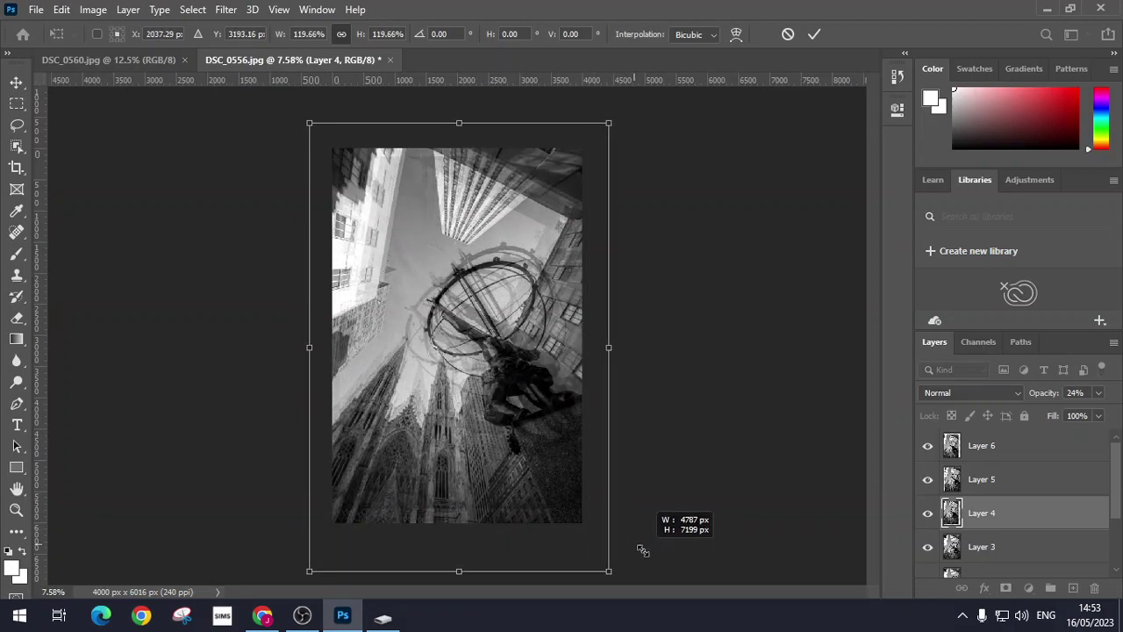
left_click_drag(586, 517, 547, 455)
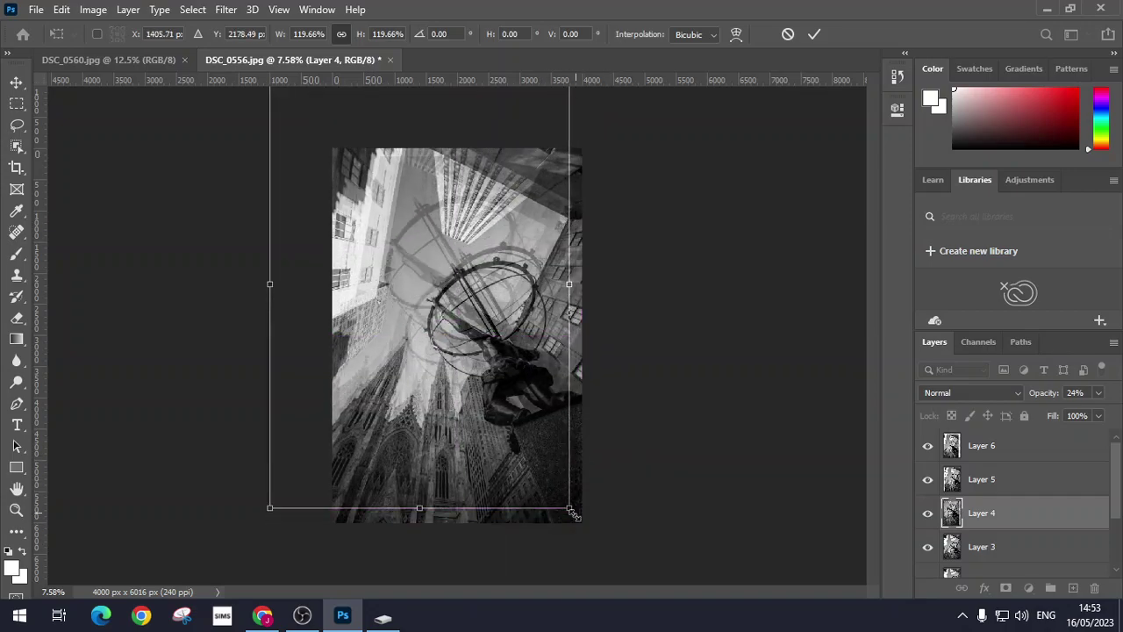
left_click_drag(569, 509, 589, 498)
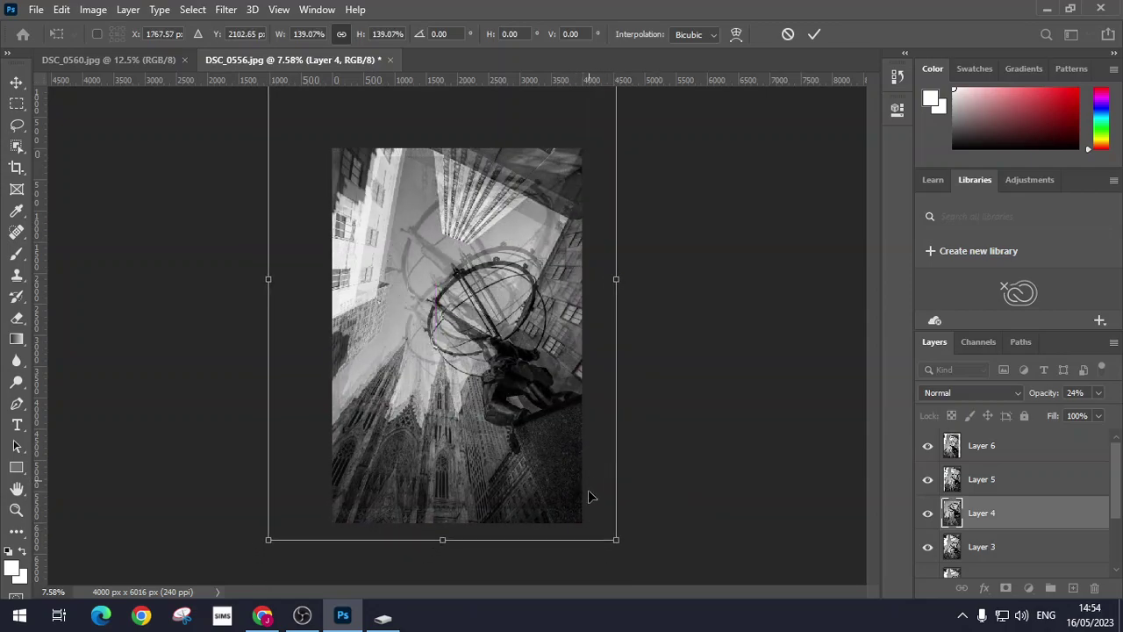
key("Return")
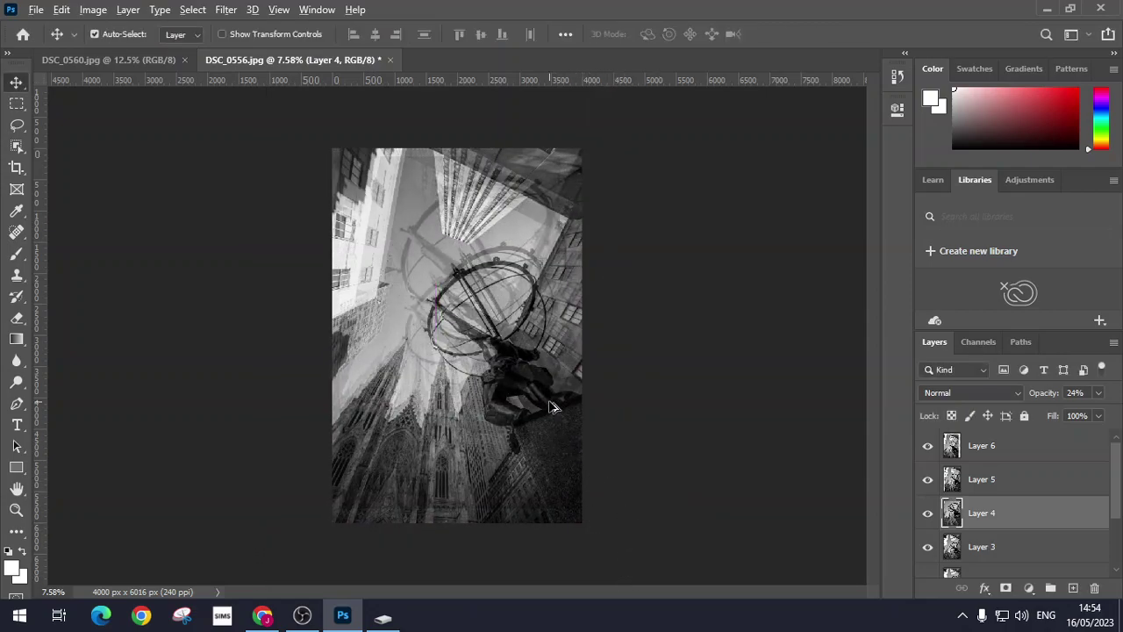
key("ctrl+0")
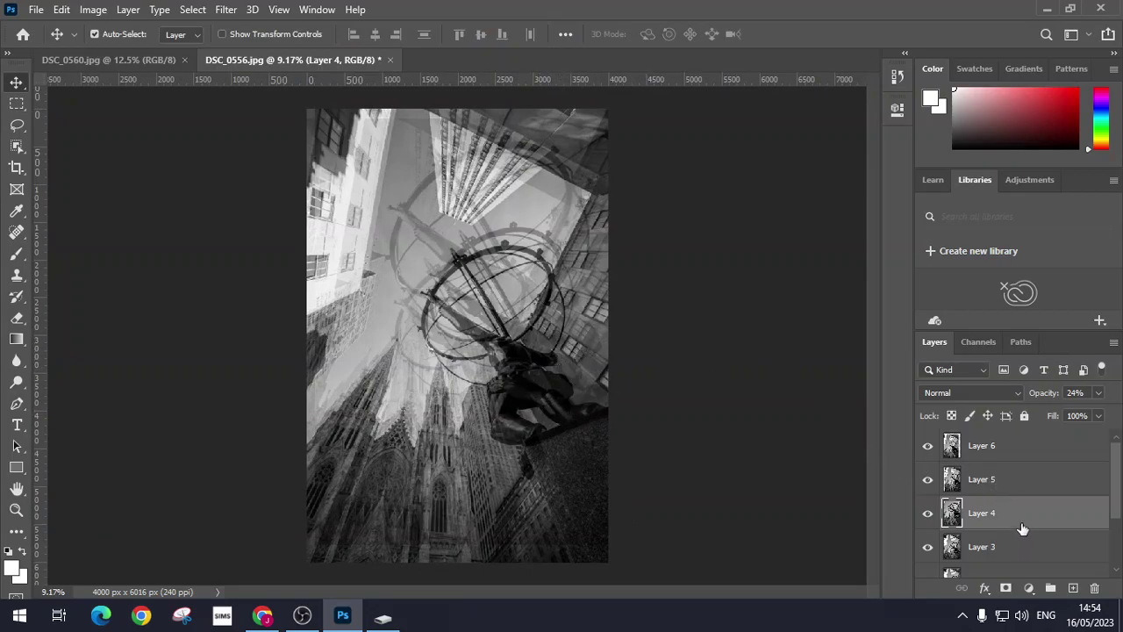
scroll(1022, 530, "down", 1)
- Select Layer 3 and drop its opacity to about 30%
left_click(1020, 500)
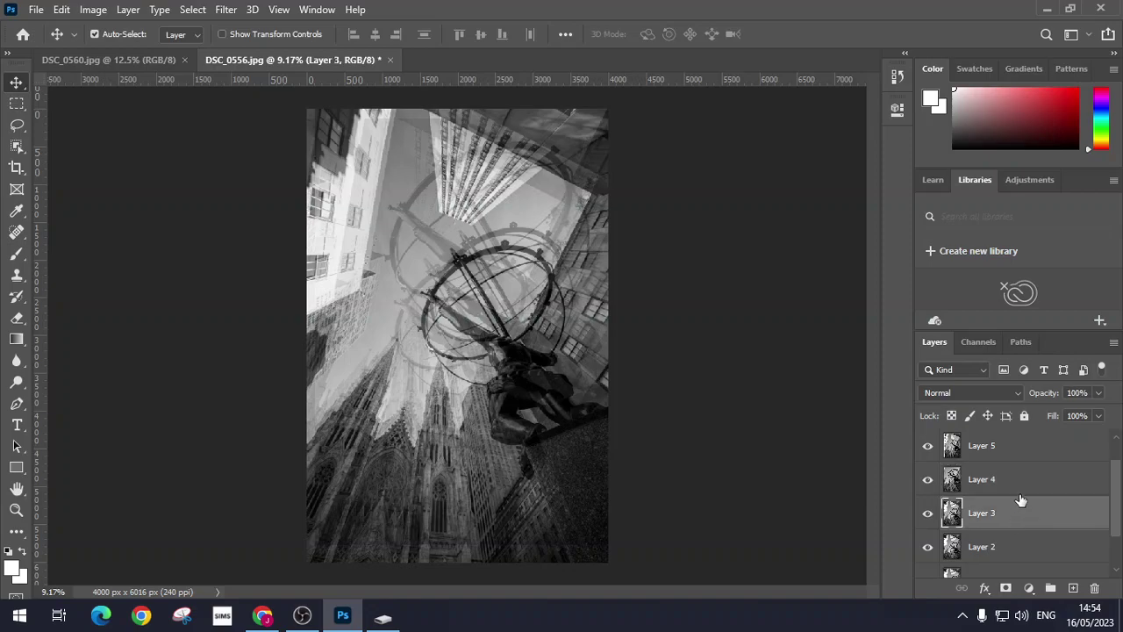
left_click(1098, 392)
left_click_drag(1102, 413, 1083, 415)
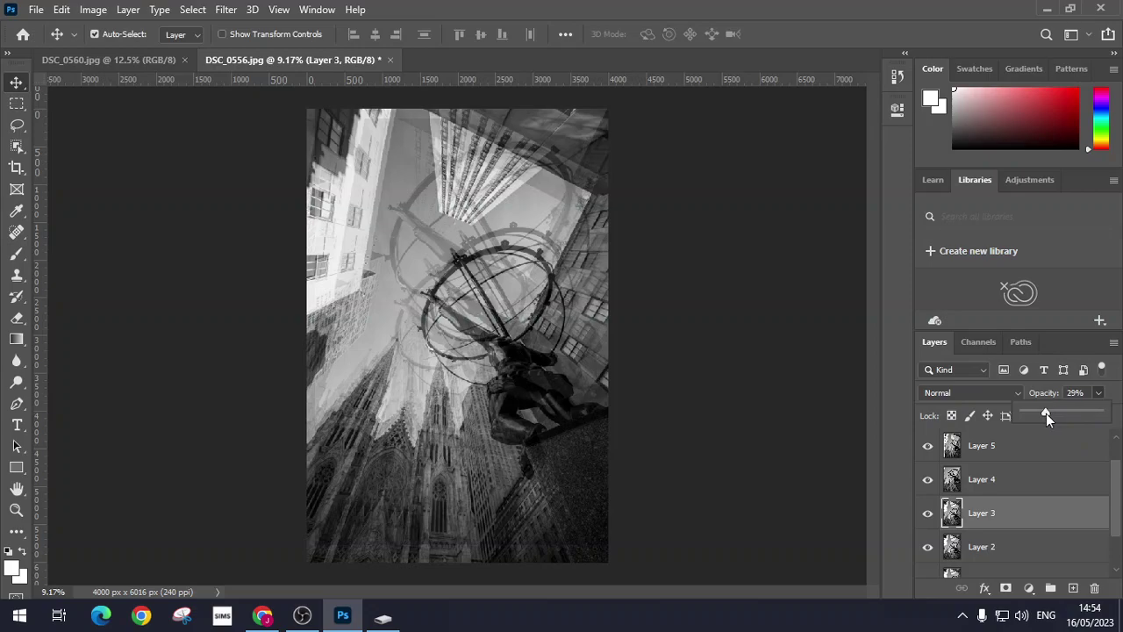
- Free-transform Layer 3, scaling it to about 163% and moving it up and left
left_click(1019, 531)
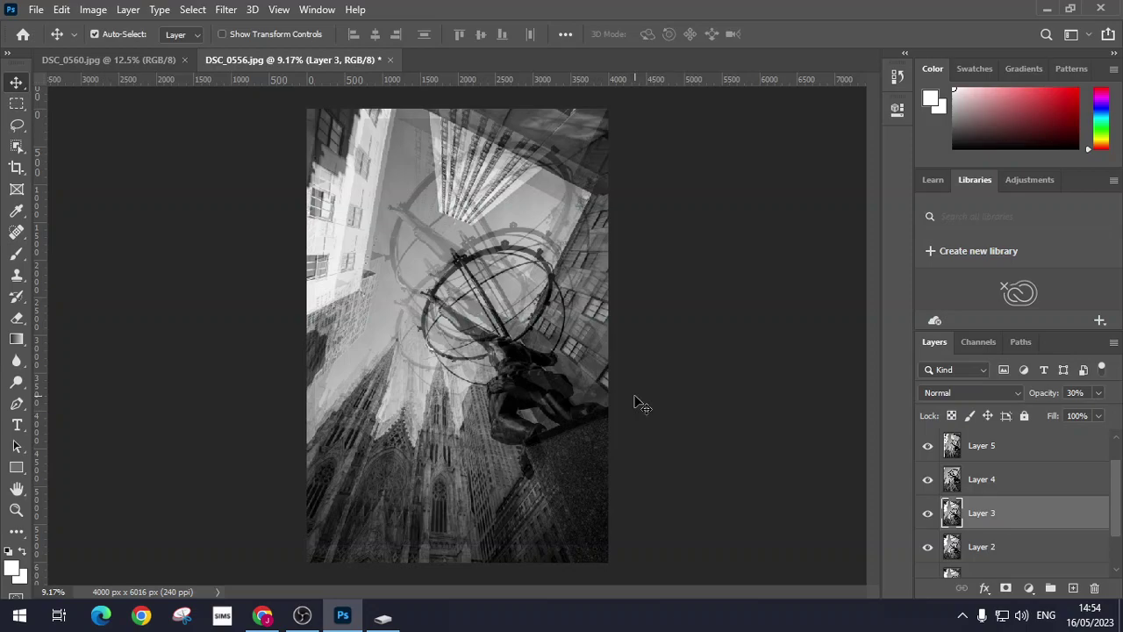
key("ctrl+t")
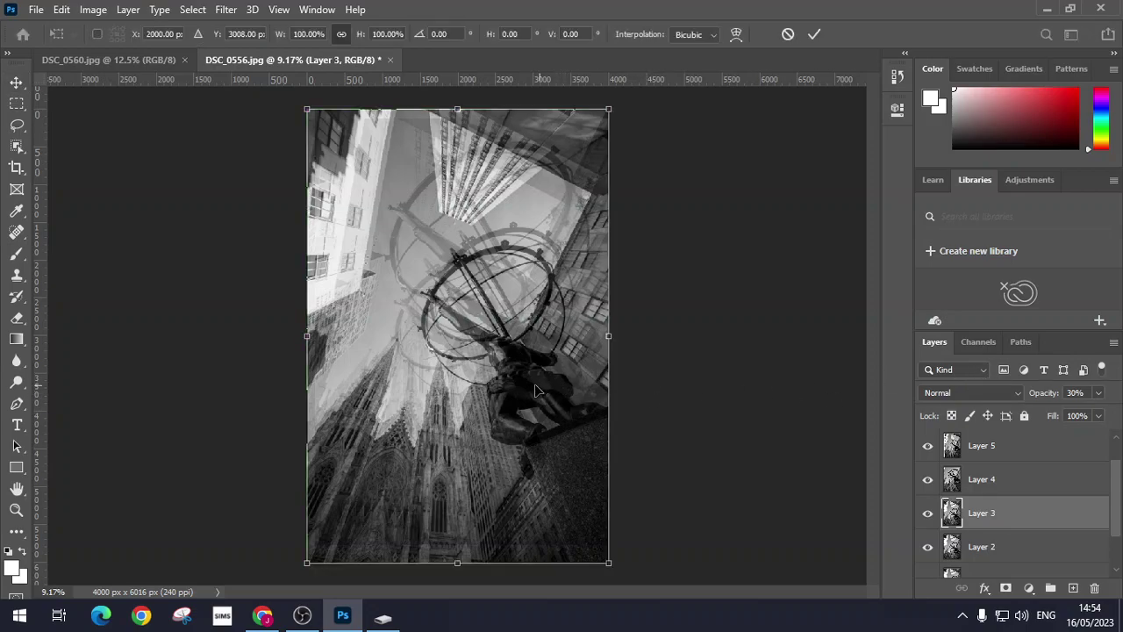
left_click_drag(537, 390, 436, 227)
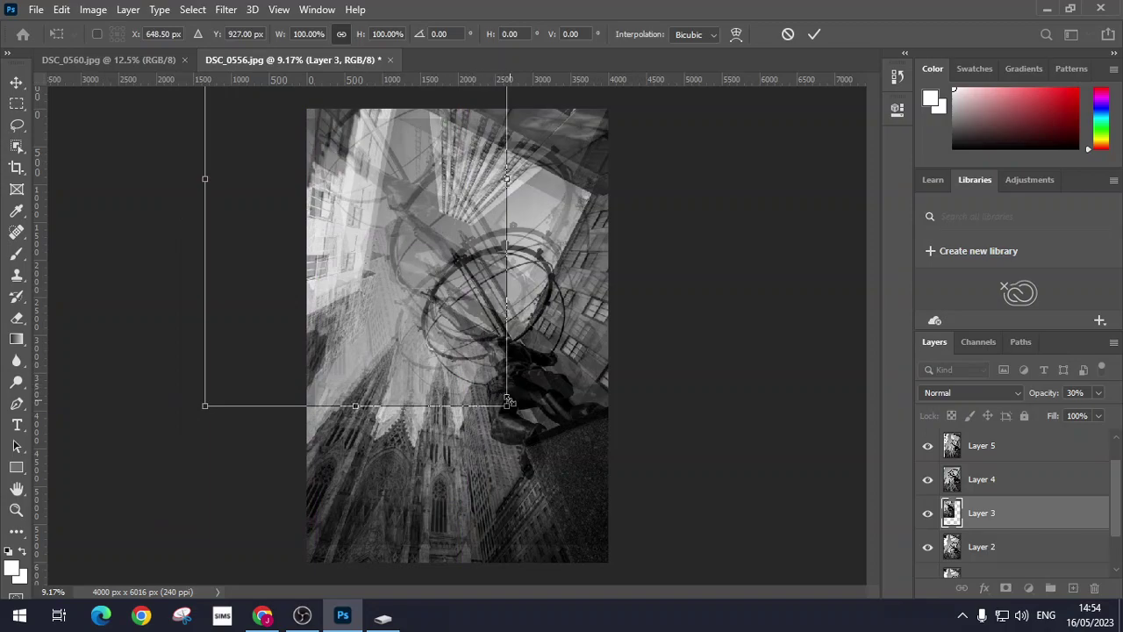
left_click_drag(507, 406, 690, 549)
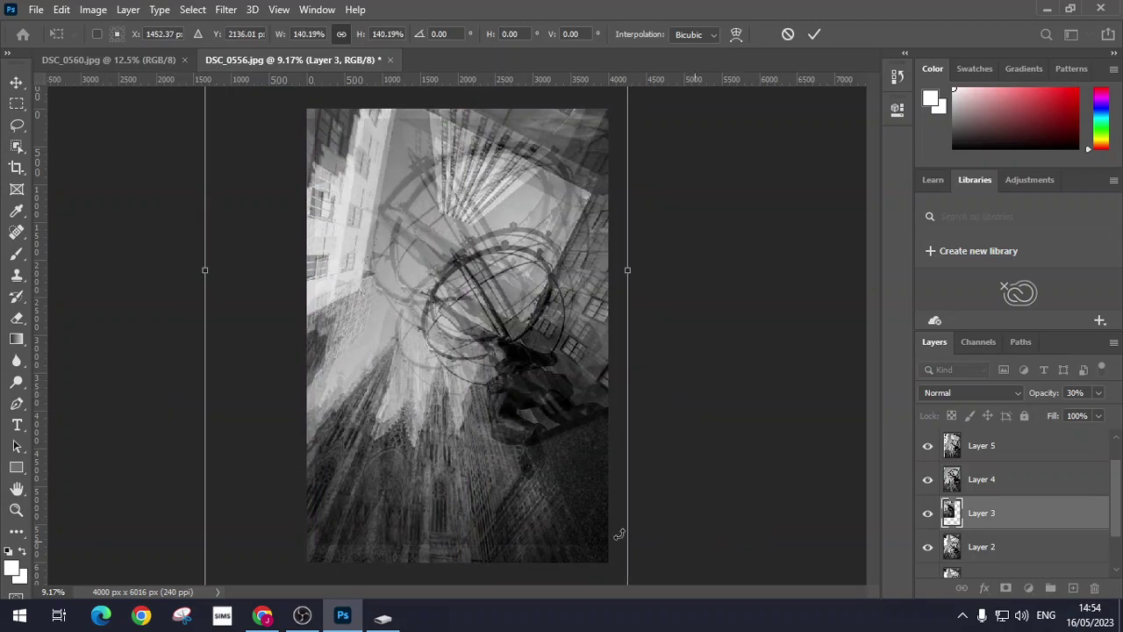
left_click_drag(619, 534, 495, 504)
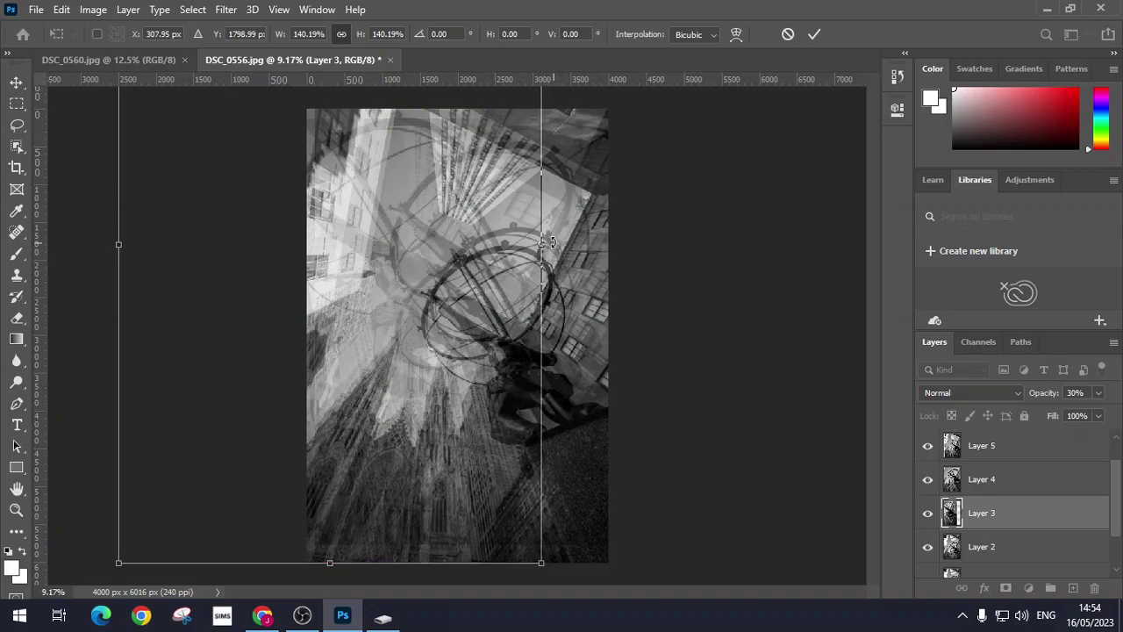
left_click_drag(544, 561, 669, 627)
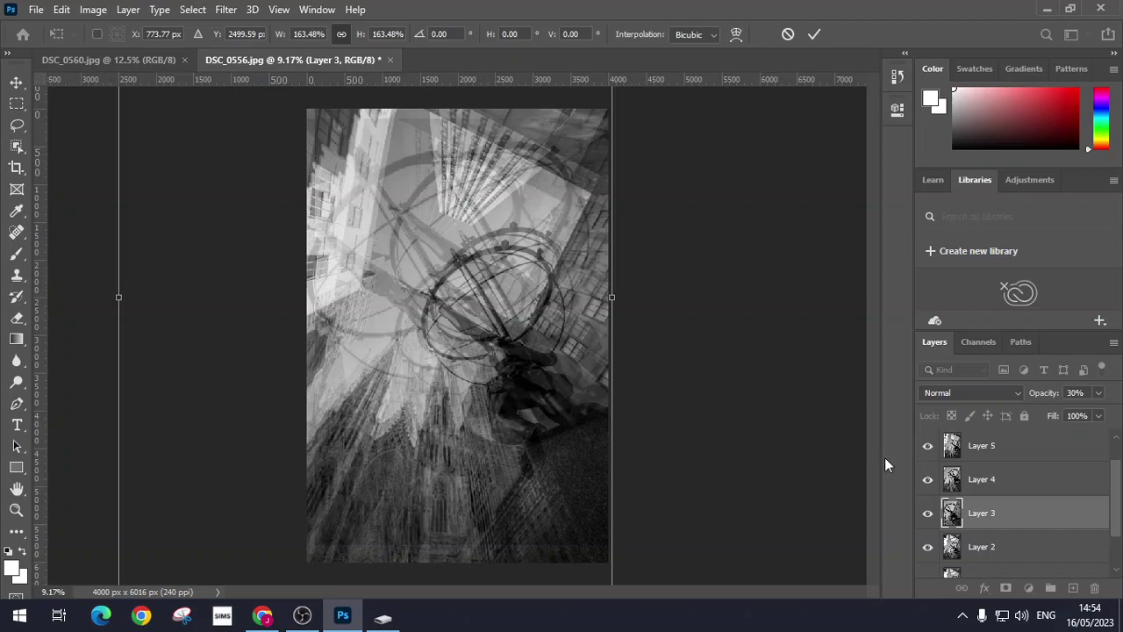
key("Return")
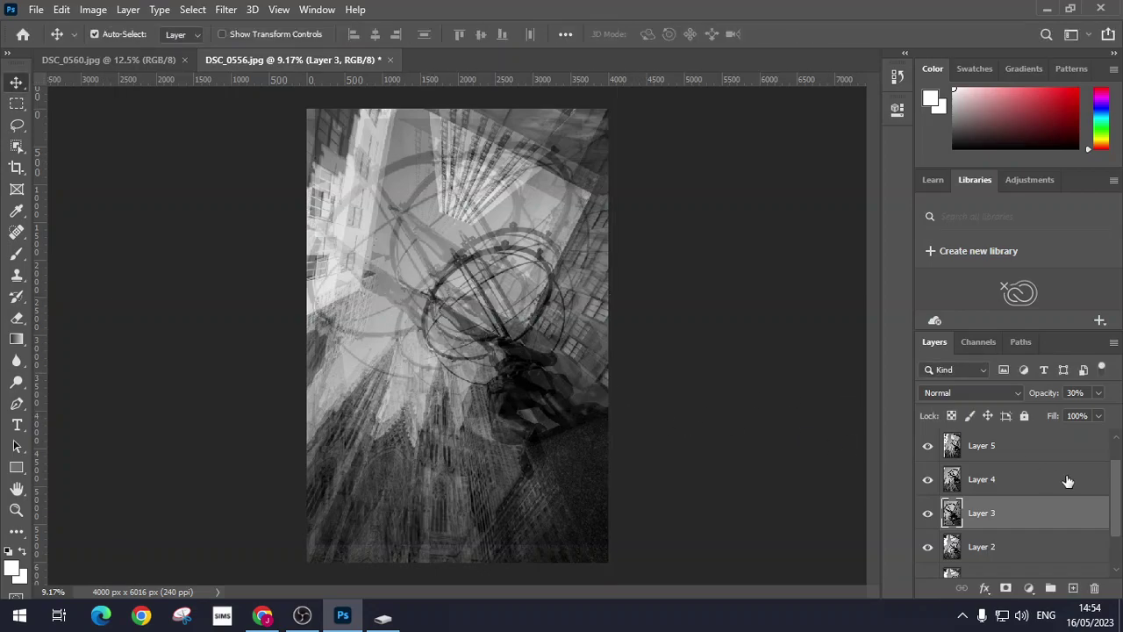
- Give Layer 3 Linear Light blending, then select Layer 2 and open its opacity control
left_click(1098, 393)
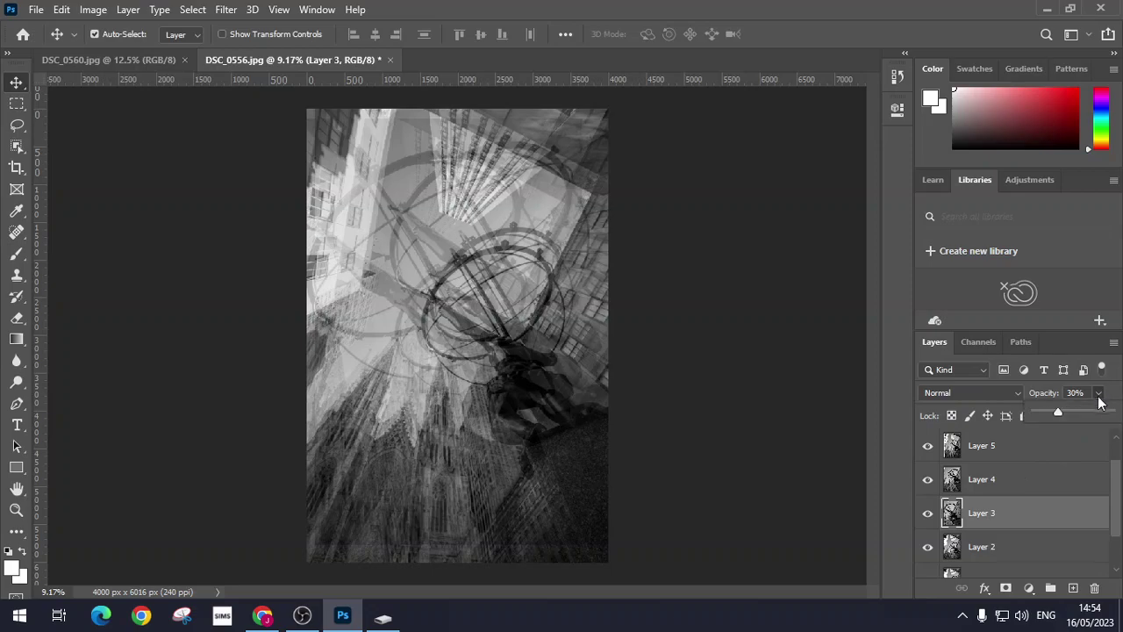
left_click(1005, 395)
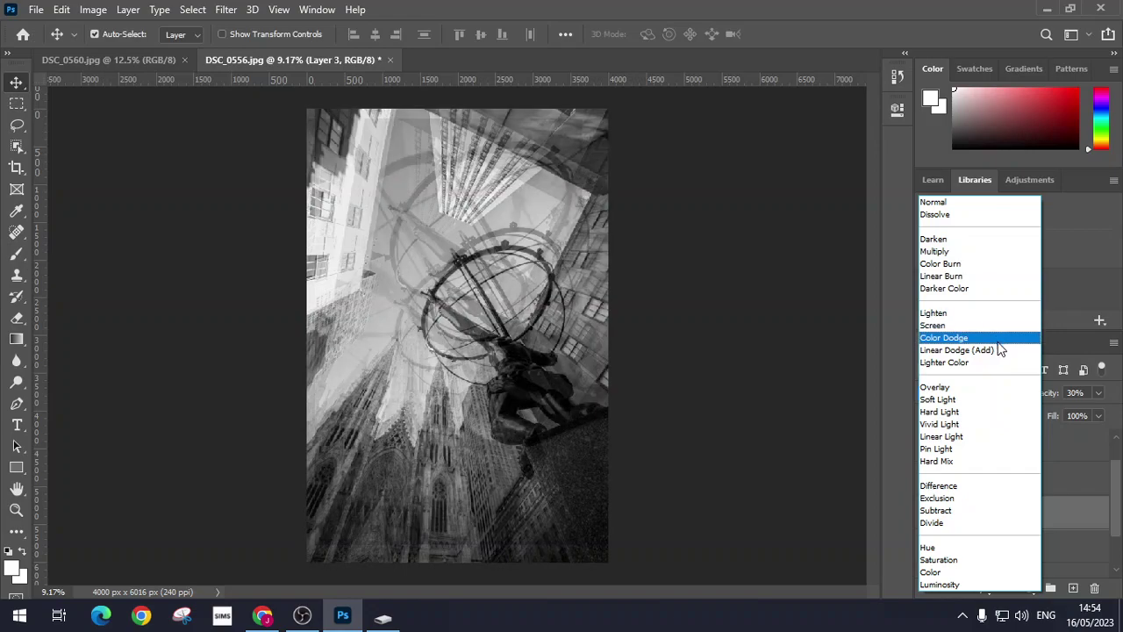
left_click(996, 446)
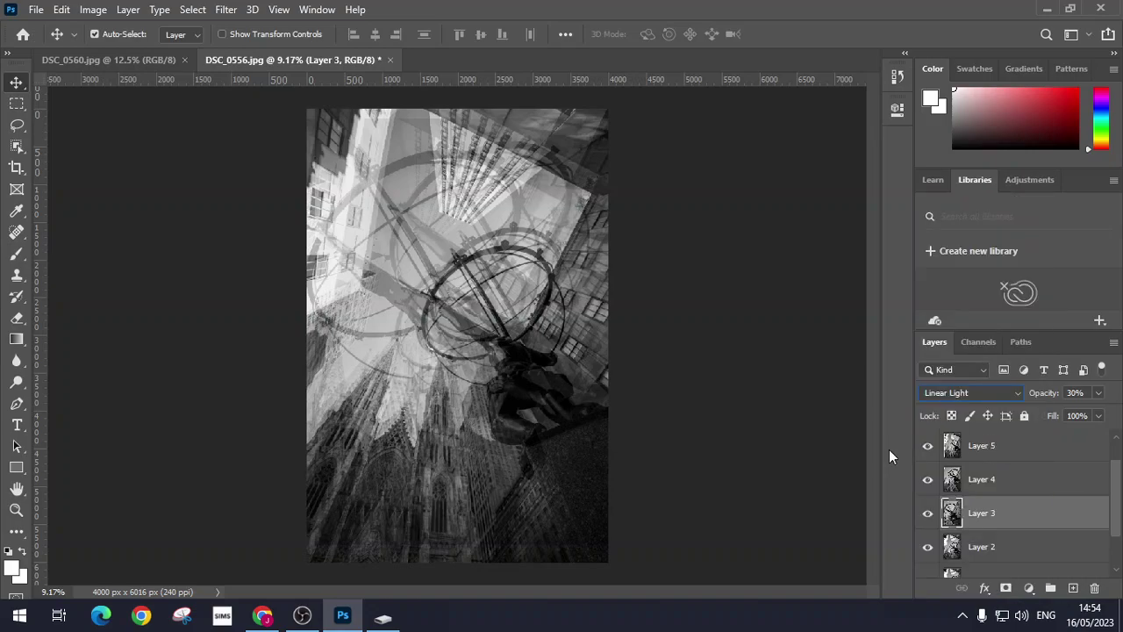
left_click(1031, 550)
left_click(1100, 394)
- Lower Layer 2's opacity, then enlarge it to about 115%, rotate it -9.94° and reposition it
left_click_drag(1100, 417, 1068, 424)
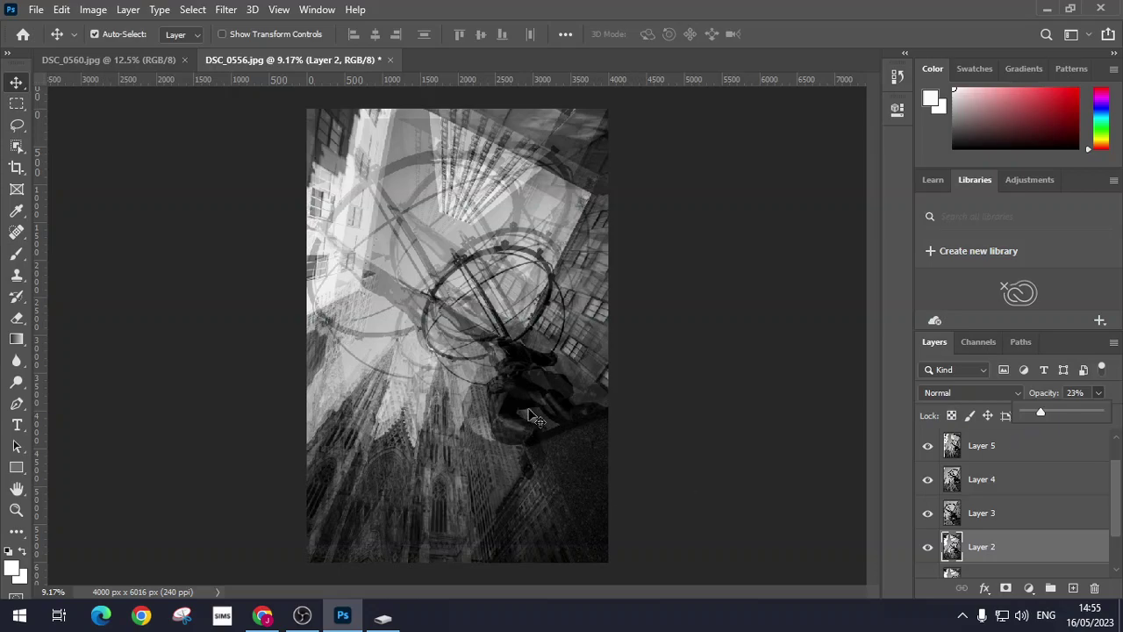
key("ctrl")
key("ctrl+t")
left_click_drag(493, 436, 430, 301)
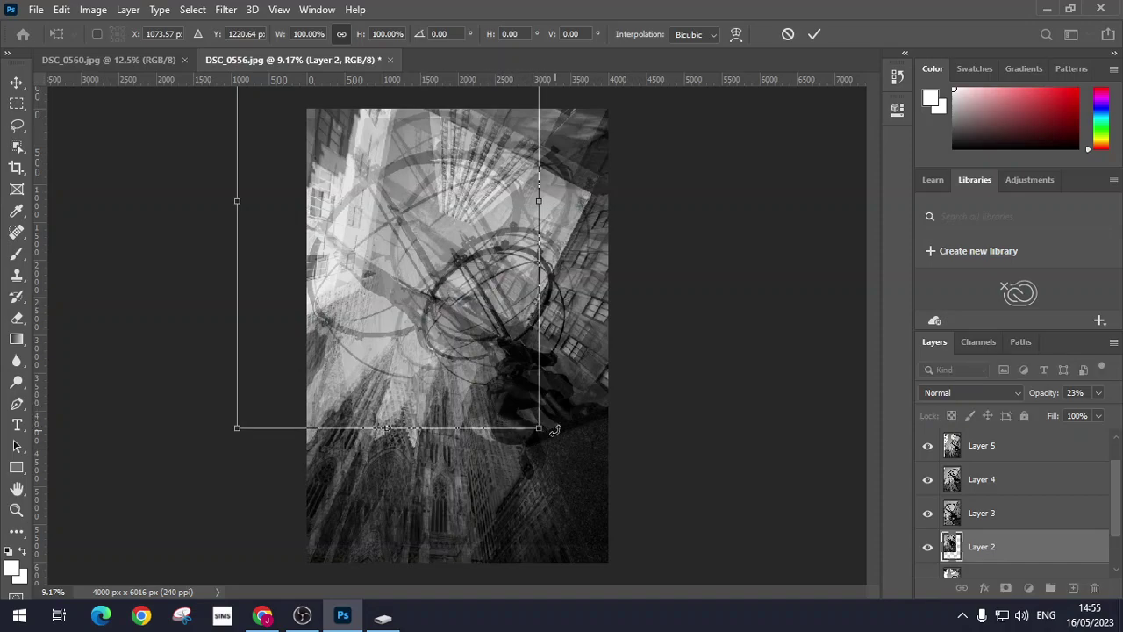
left_click_drag(537, 428, 647, 453)
left_click_drag(555, 447, 602, 431)
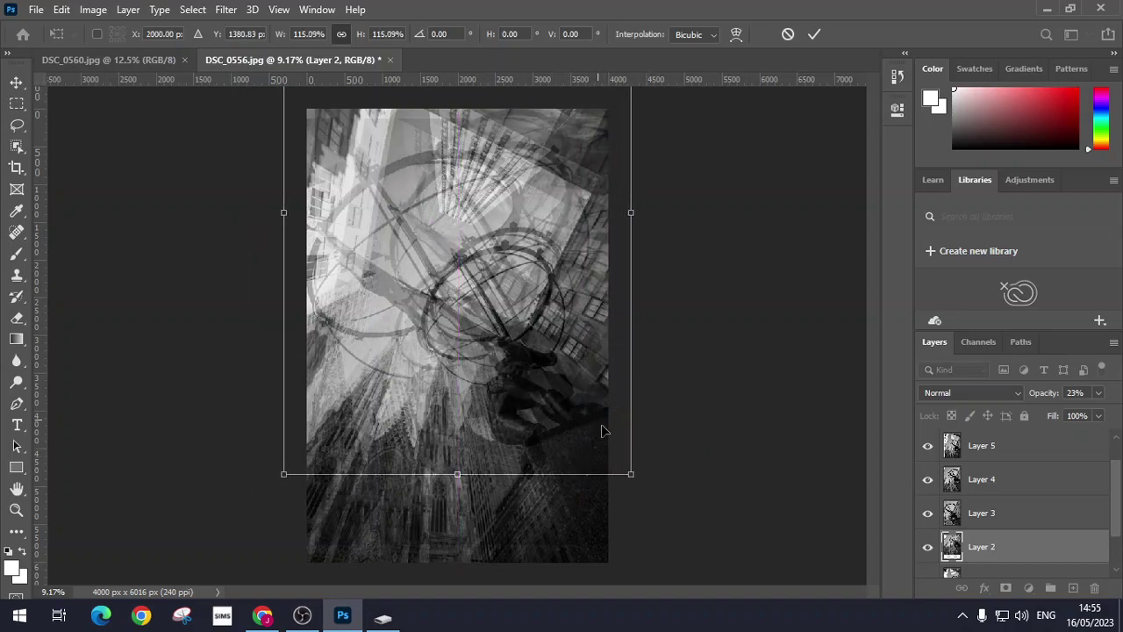
left_click_drag(654, 523, 633, 441)
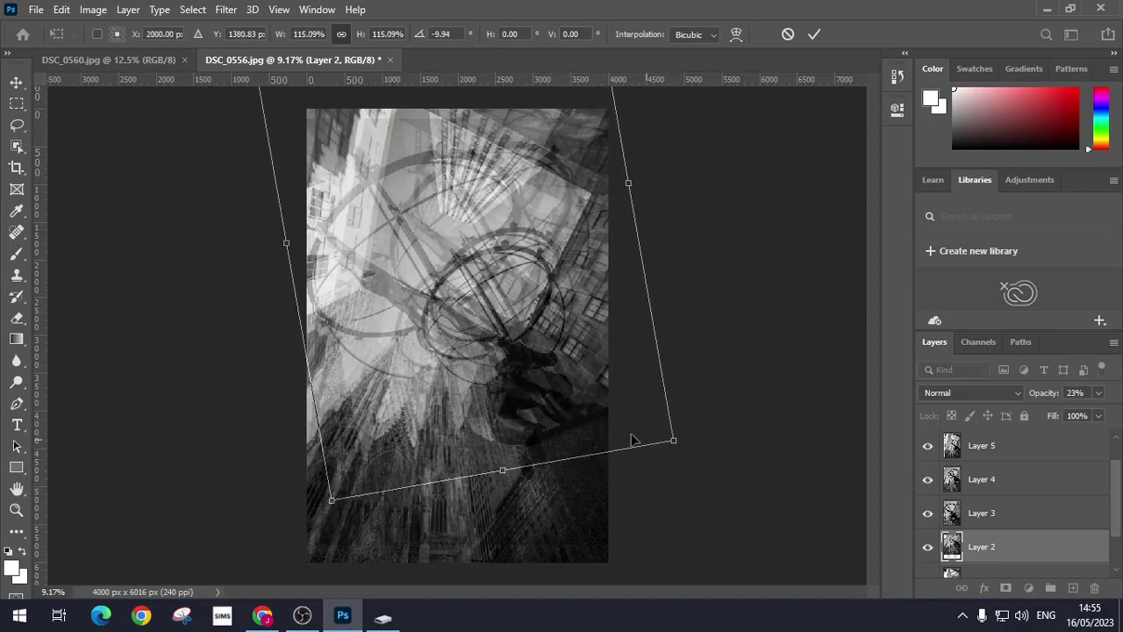
left_click_drag(554, 388, 536, 414)
key("Return")
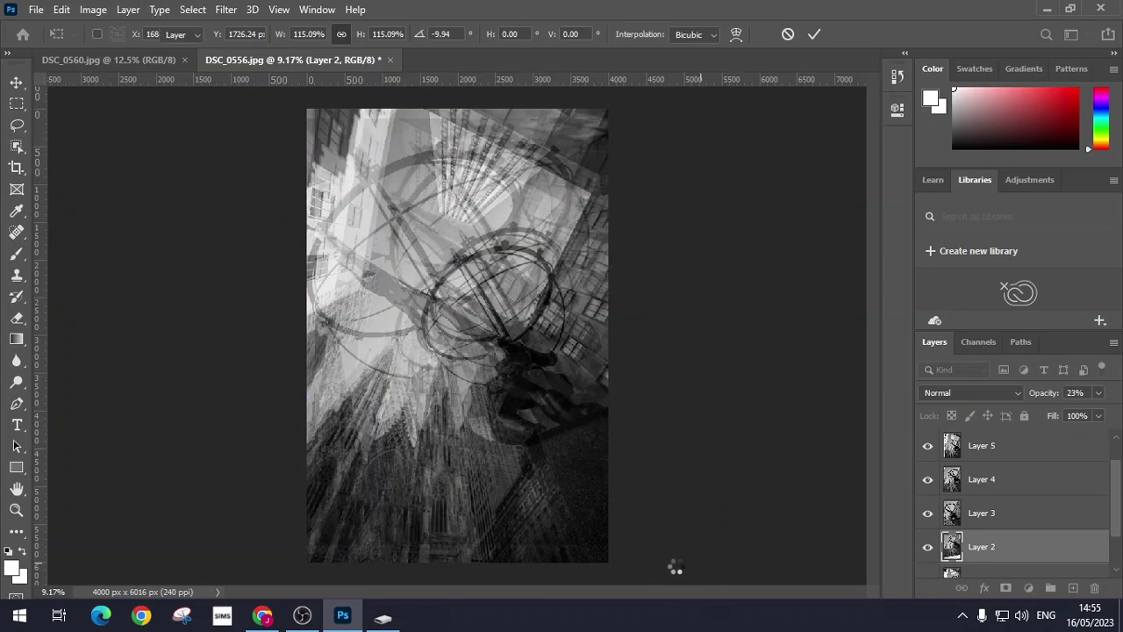
- Set Layer 1 to 28% opacity with the Vivid Light blend mode
scroll(1032, 527, "down", 3)
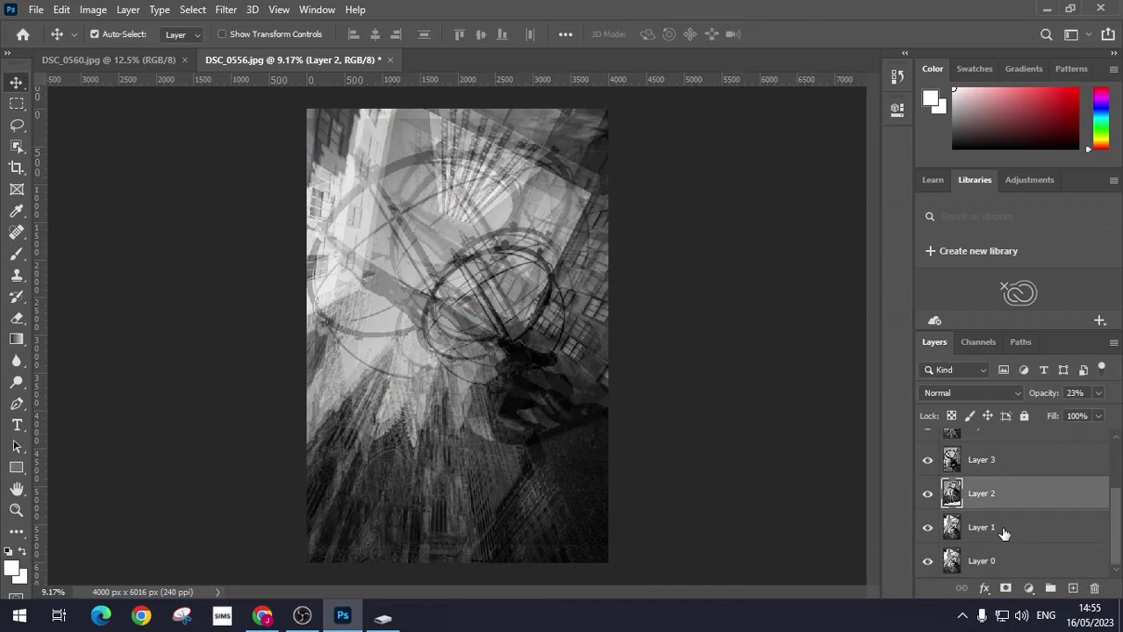
left_click(1005, 531)
left_click(1099, 393)
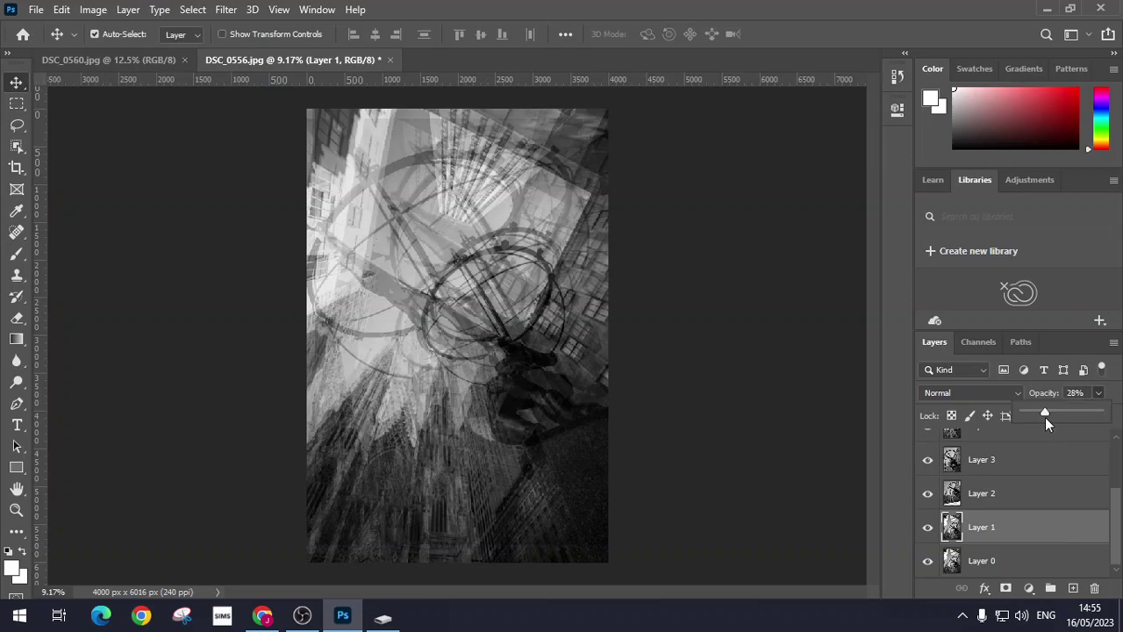
left_click(1001, 397)
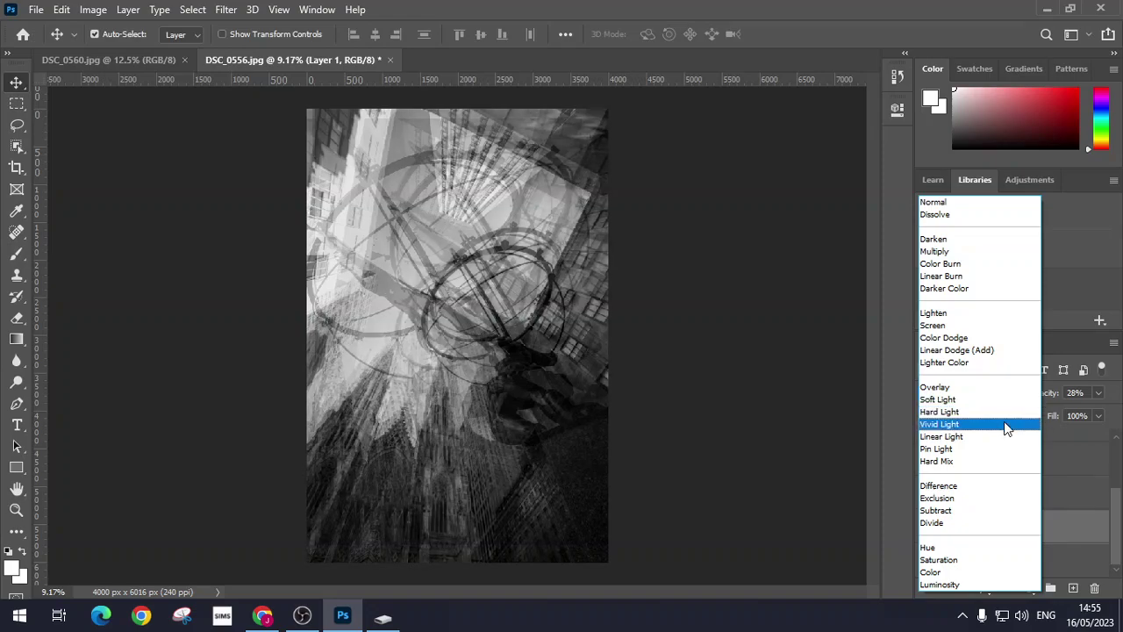
left_click(1006, 425)
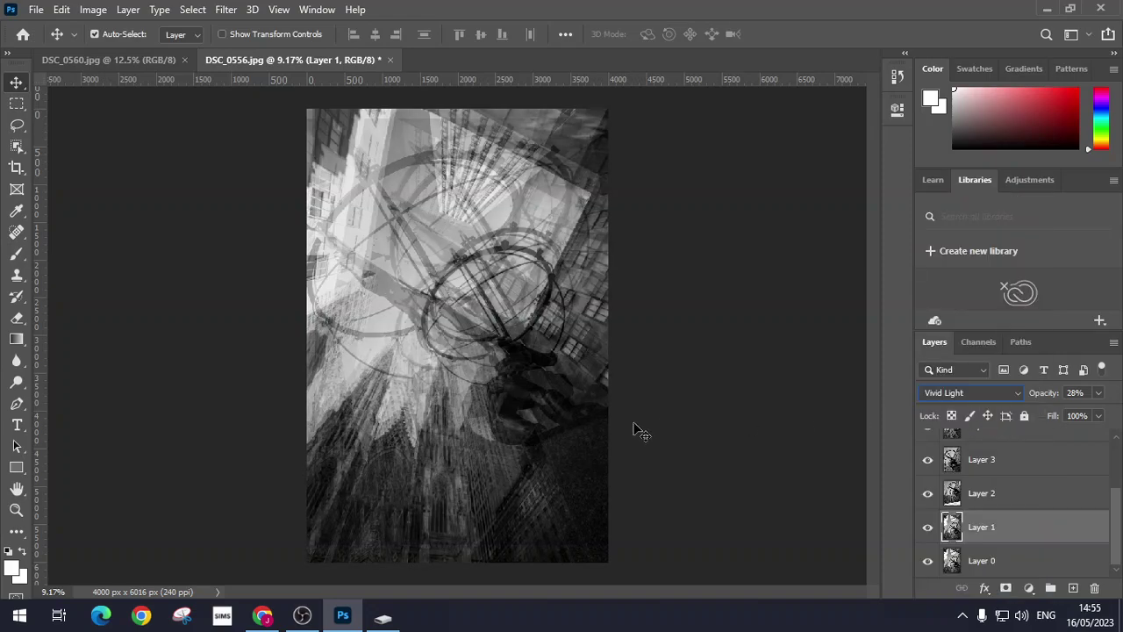
- Move Layer 1 left and down and scale it to about 109.54%
left_click(566, 430)
scroll(1052, 518, "down", 3)
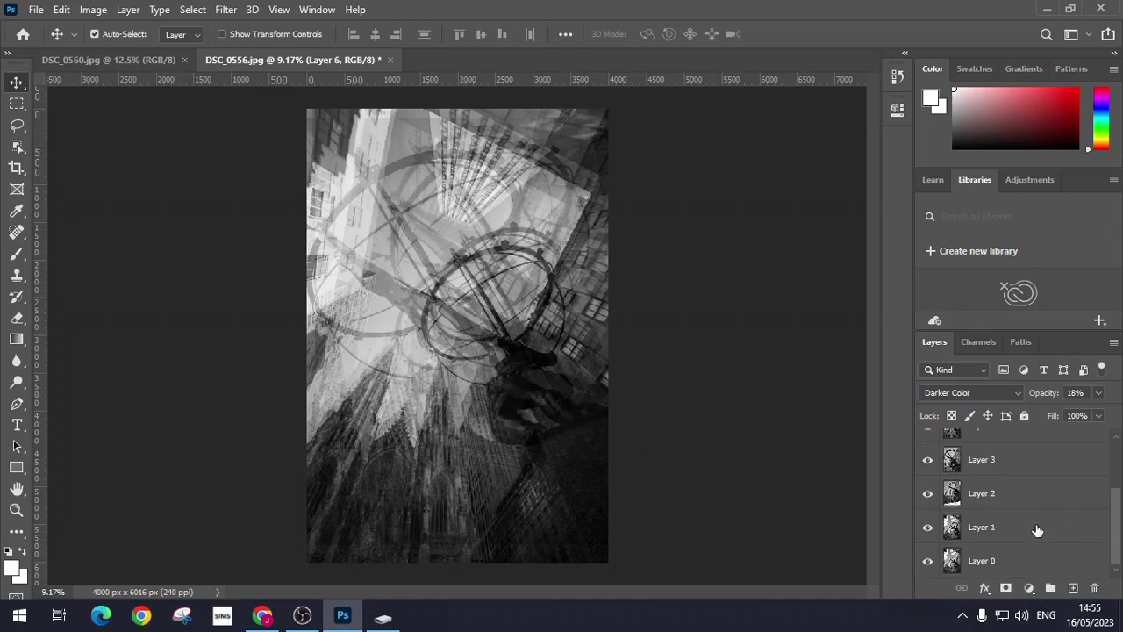
left_click(1004, 527)
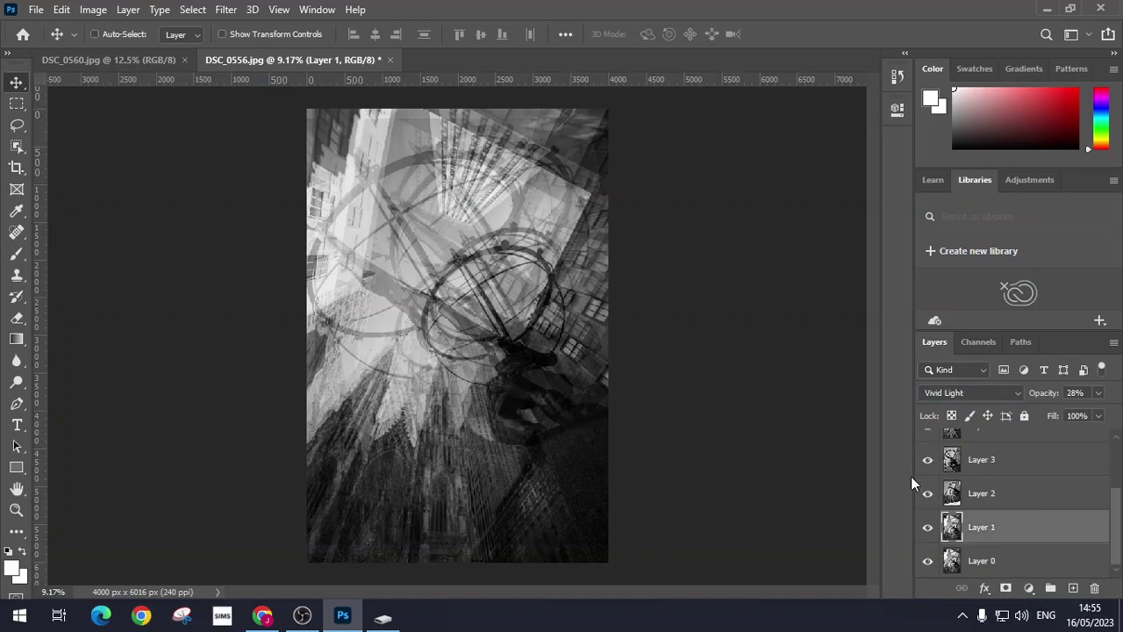
key("ctrl+t")
left_click_drag(570, 478, 520, 541)
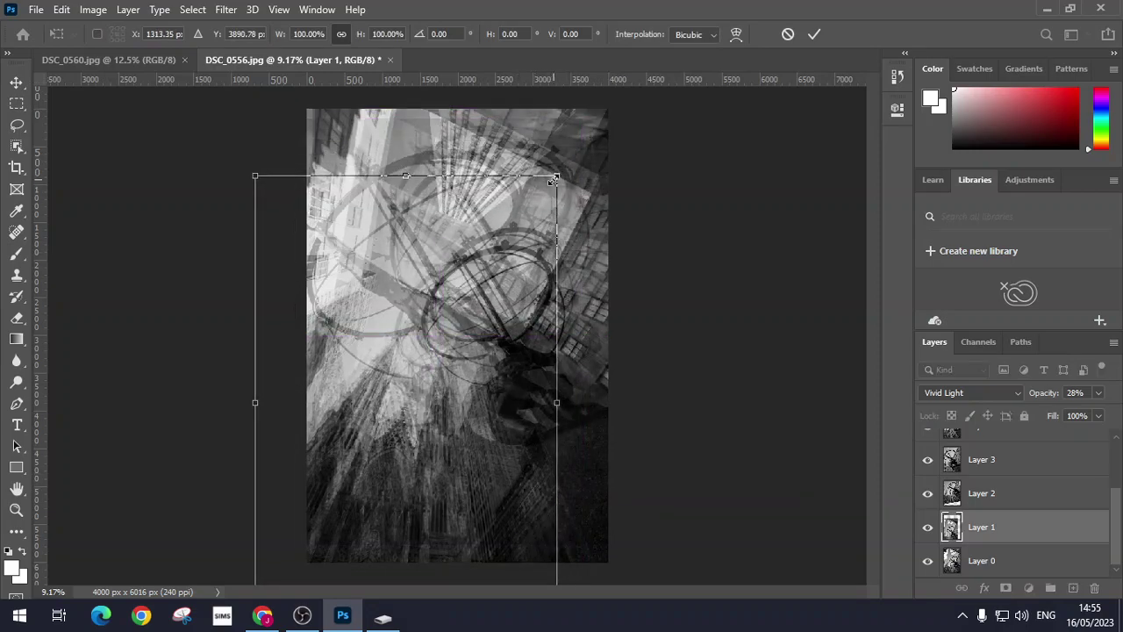
left_click_drag(555, 179, 585, 131)
key("Return")
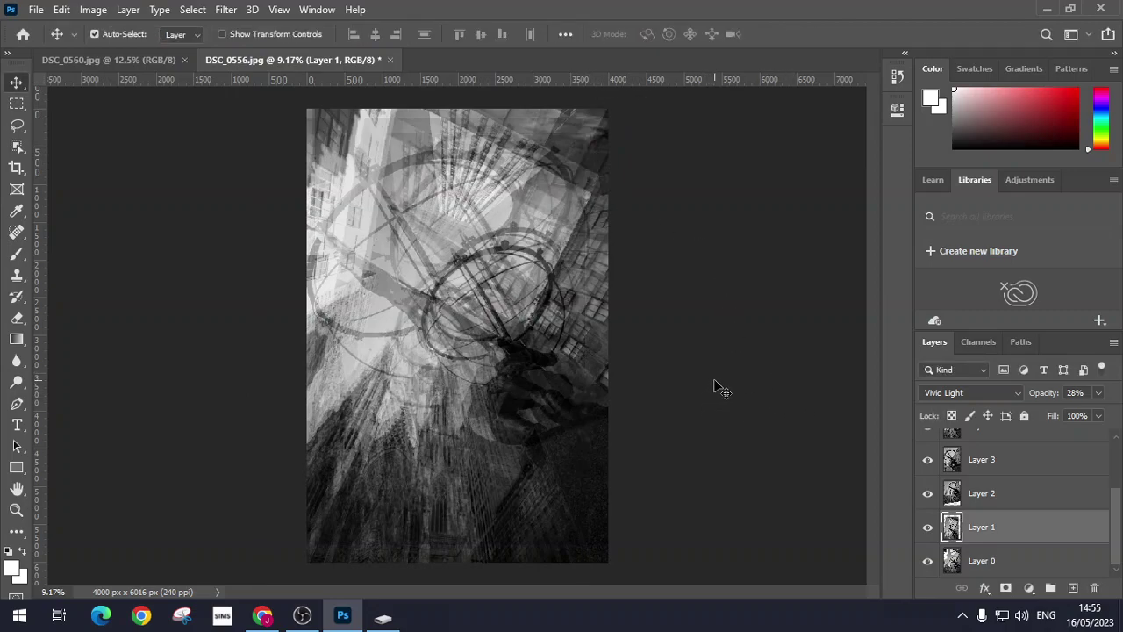
key("f")
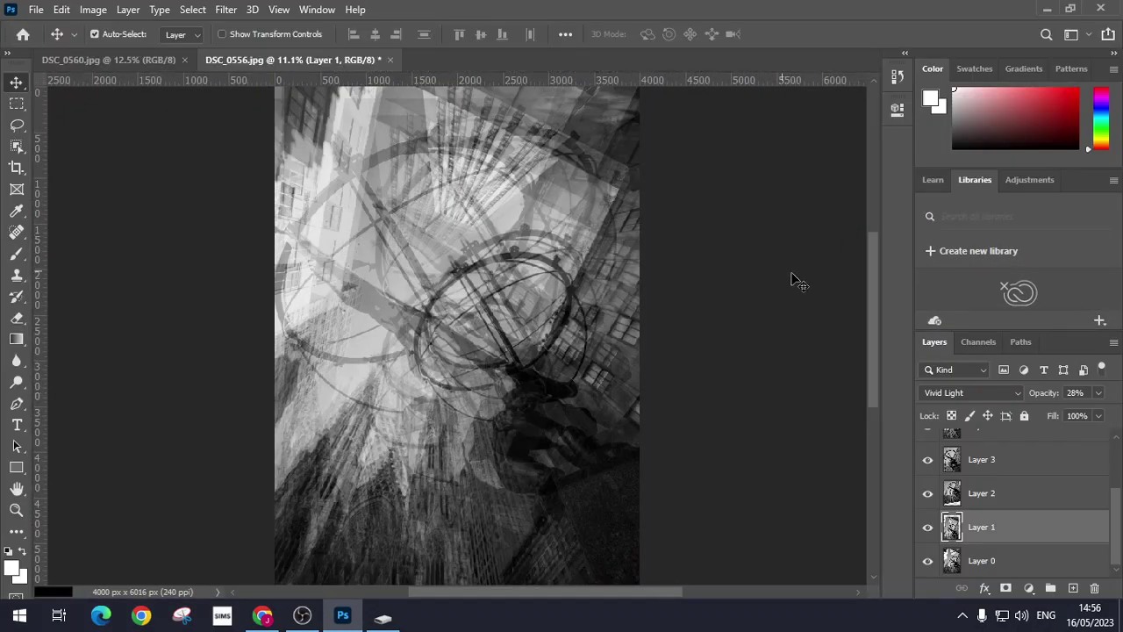
scroll(711, 298, "down", 2)
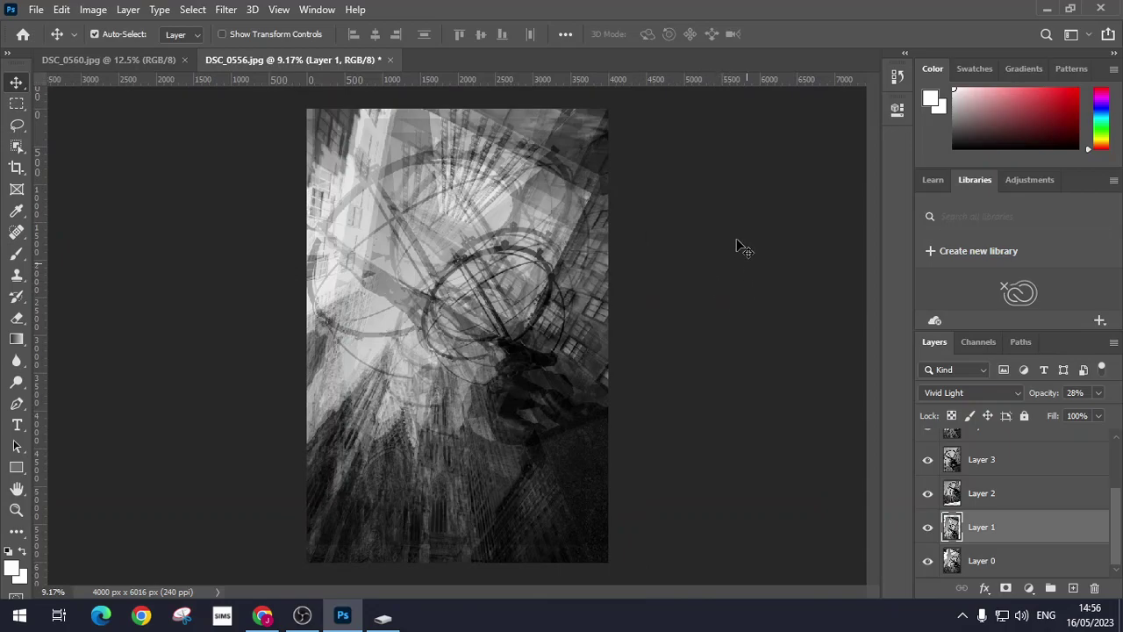
left_click(140, 57)
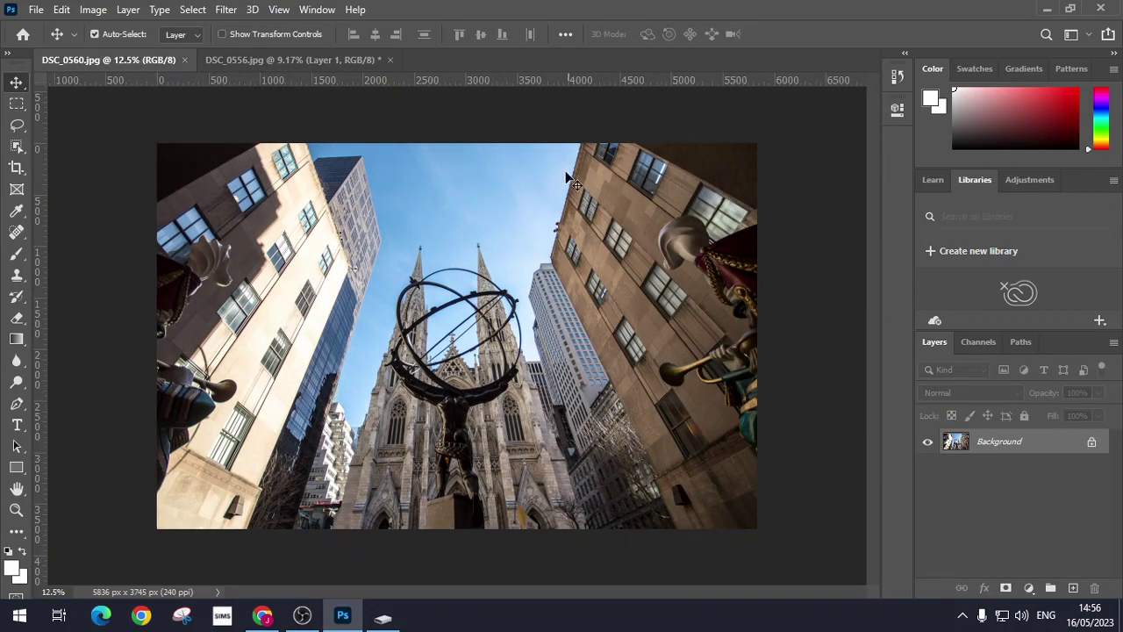
left_click(286, 59)
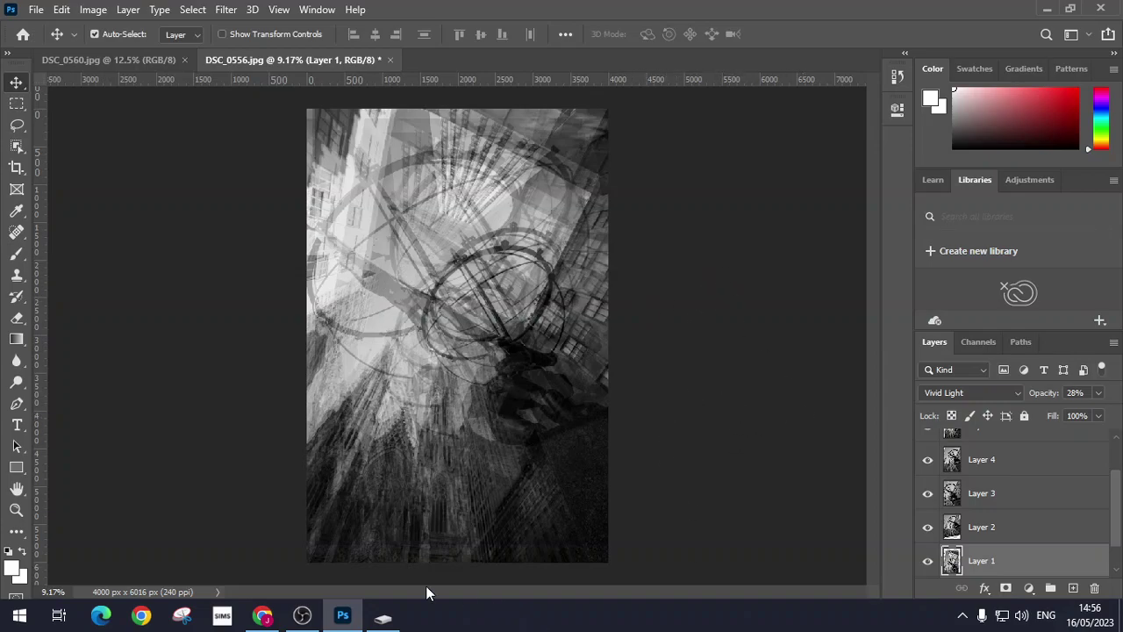
- In the Google Slides deck, view the layered-photo example on slide 7, then bring OBS forward
left_click(263, 614)
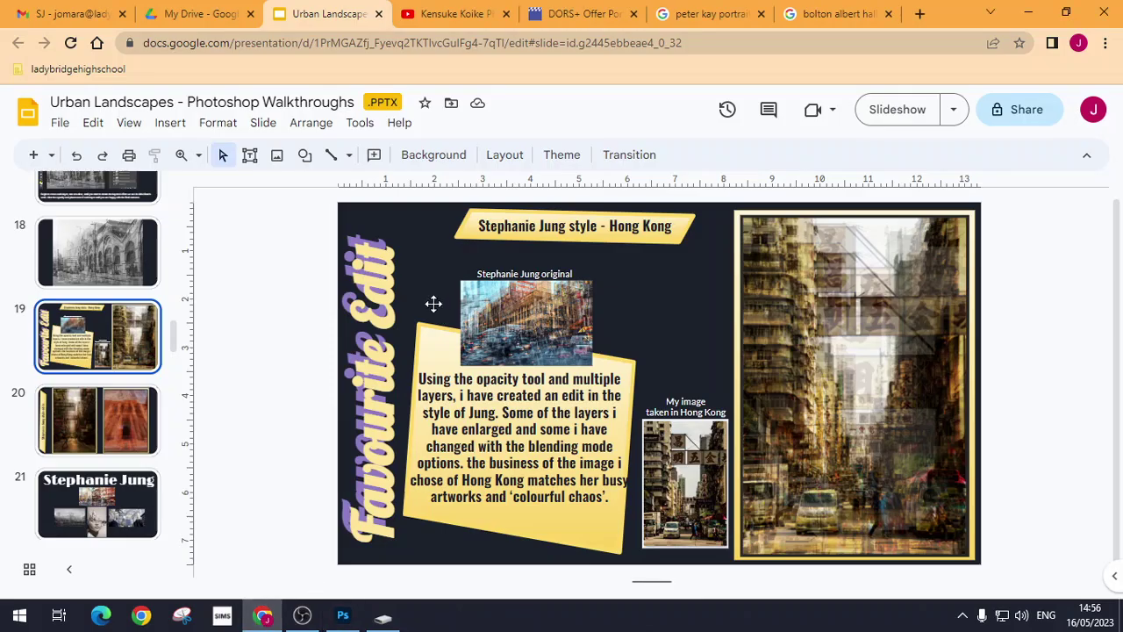
scroll(108, 453, "up", 7)
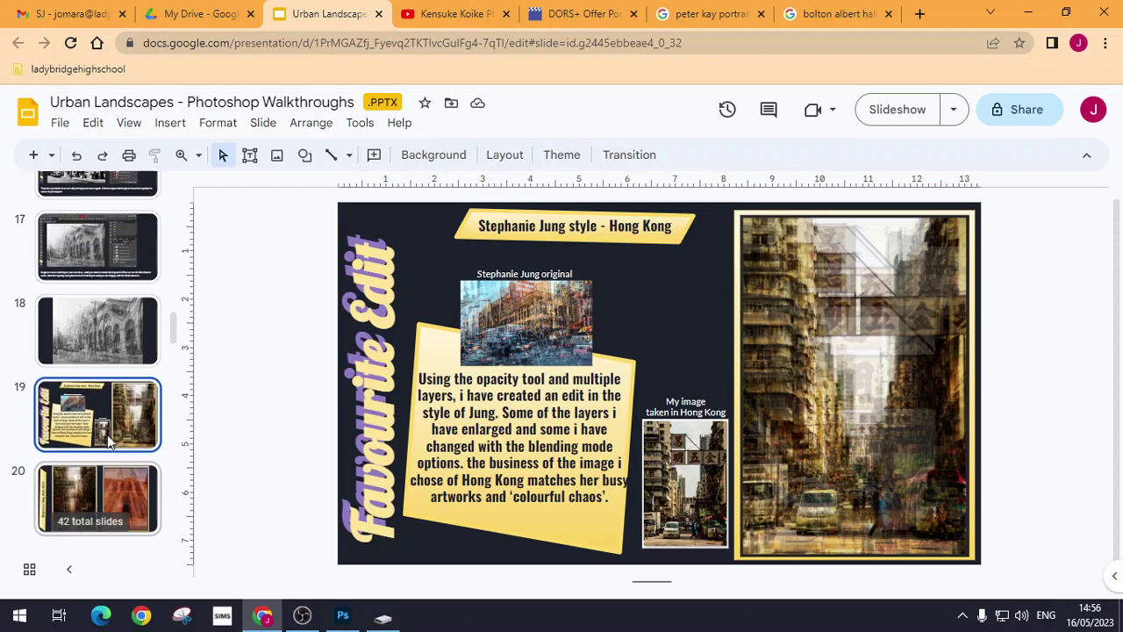
scroll(114, 441, "up", 5)
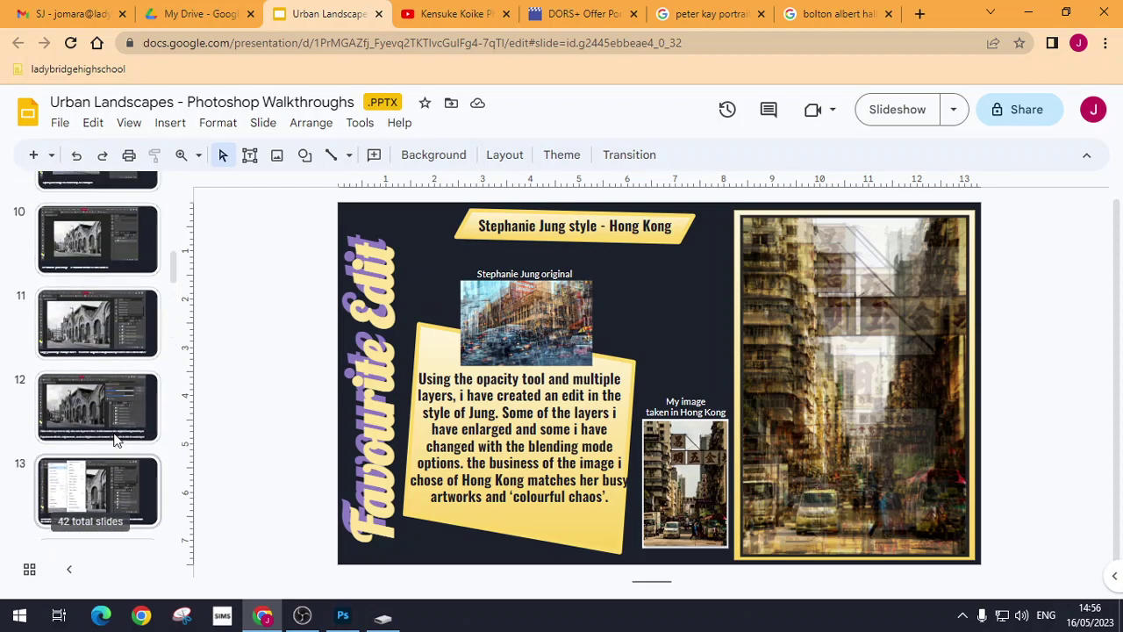
scroll(115, 416, "up", 2)
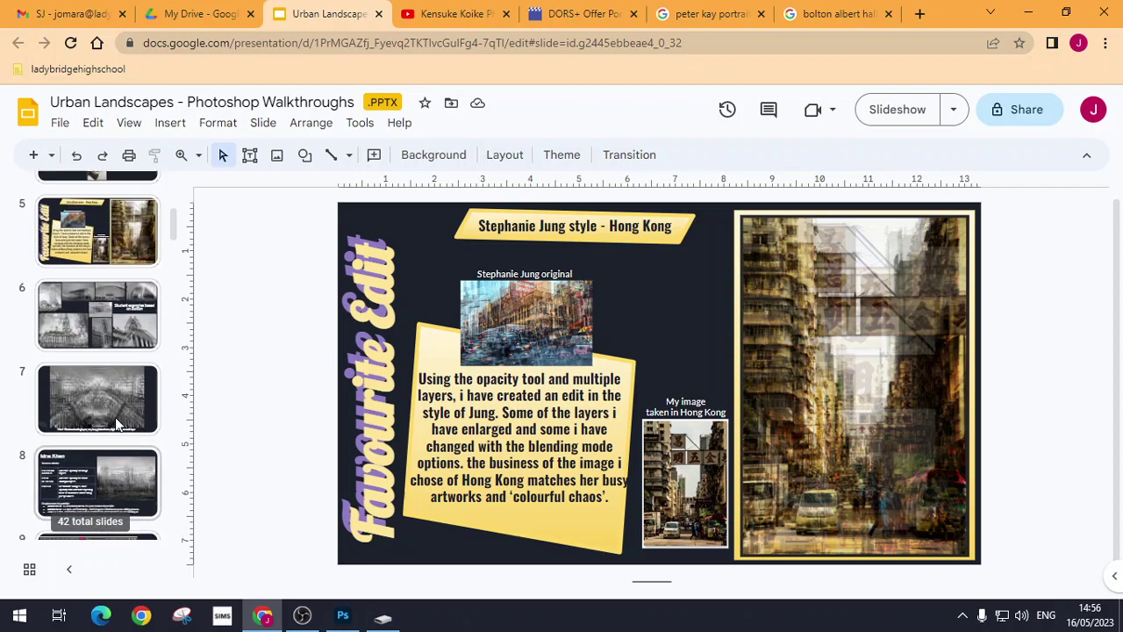
left_click(117, 406)
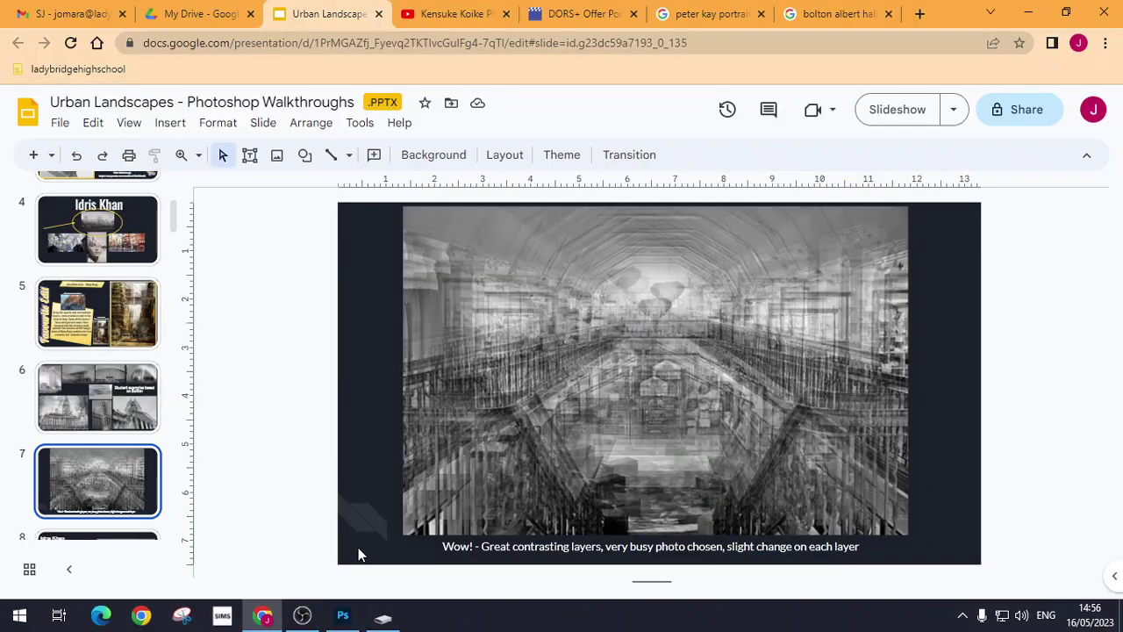
left_click(301, 615)
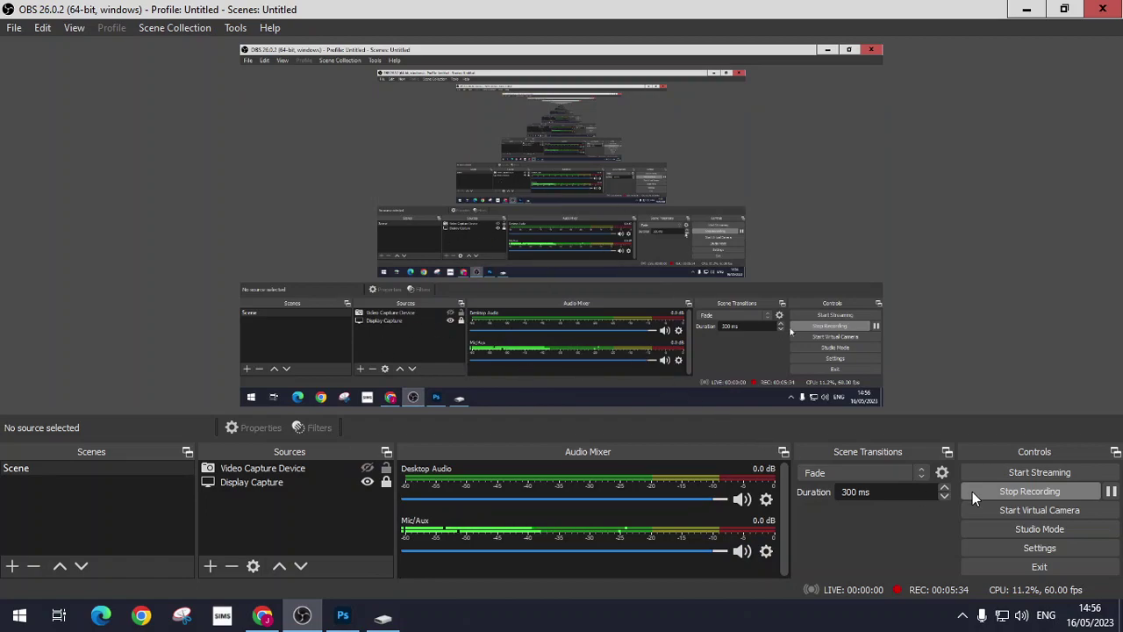